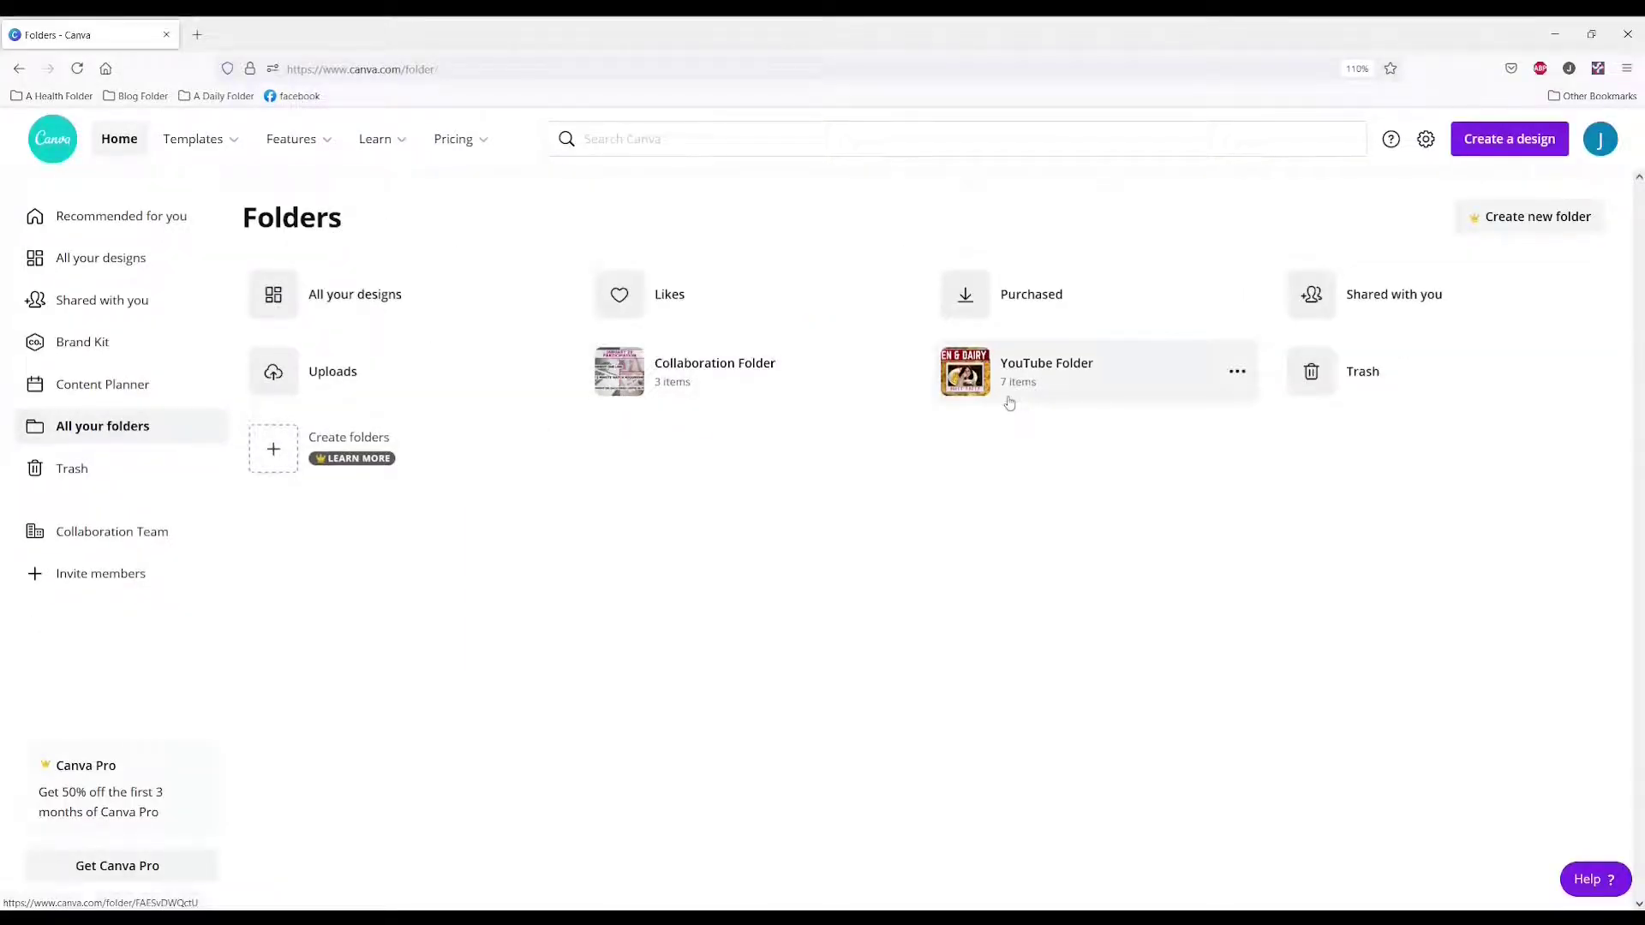
# View the contents of the YouTube Folder and return to the folder overview.
pyautogui.click(1009, 403)
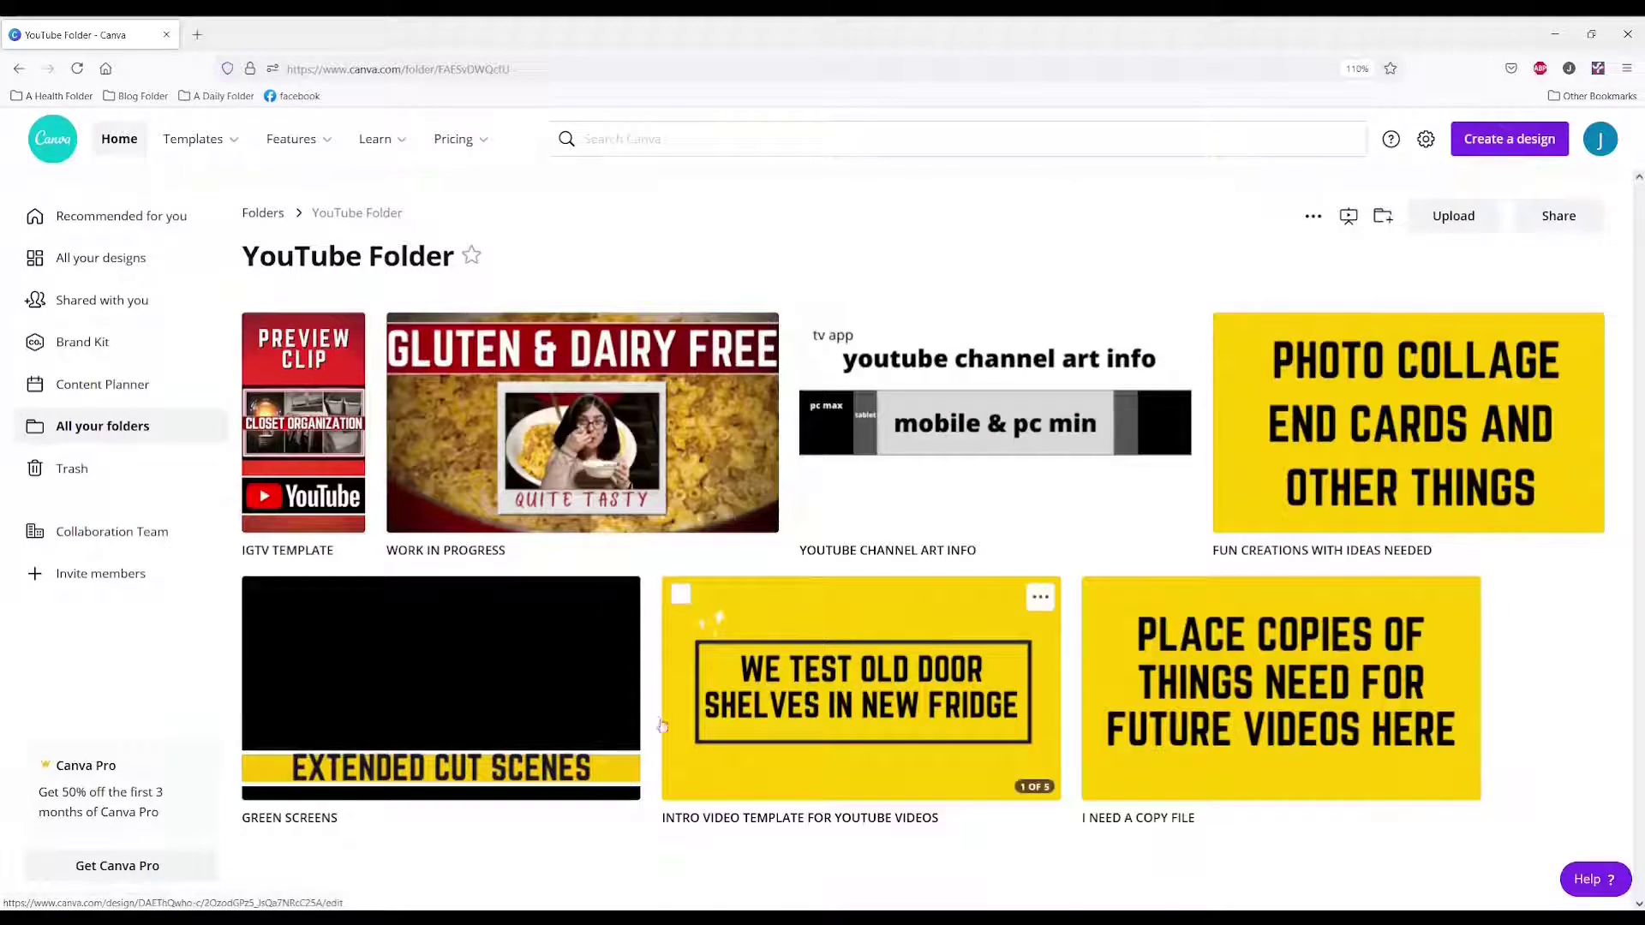
pyautogui.click(270, 213)
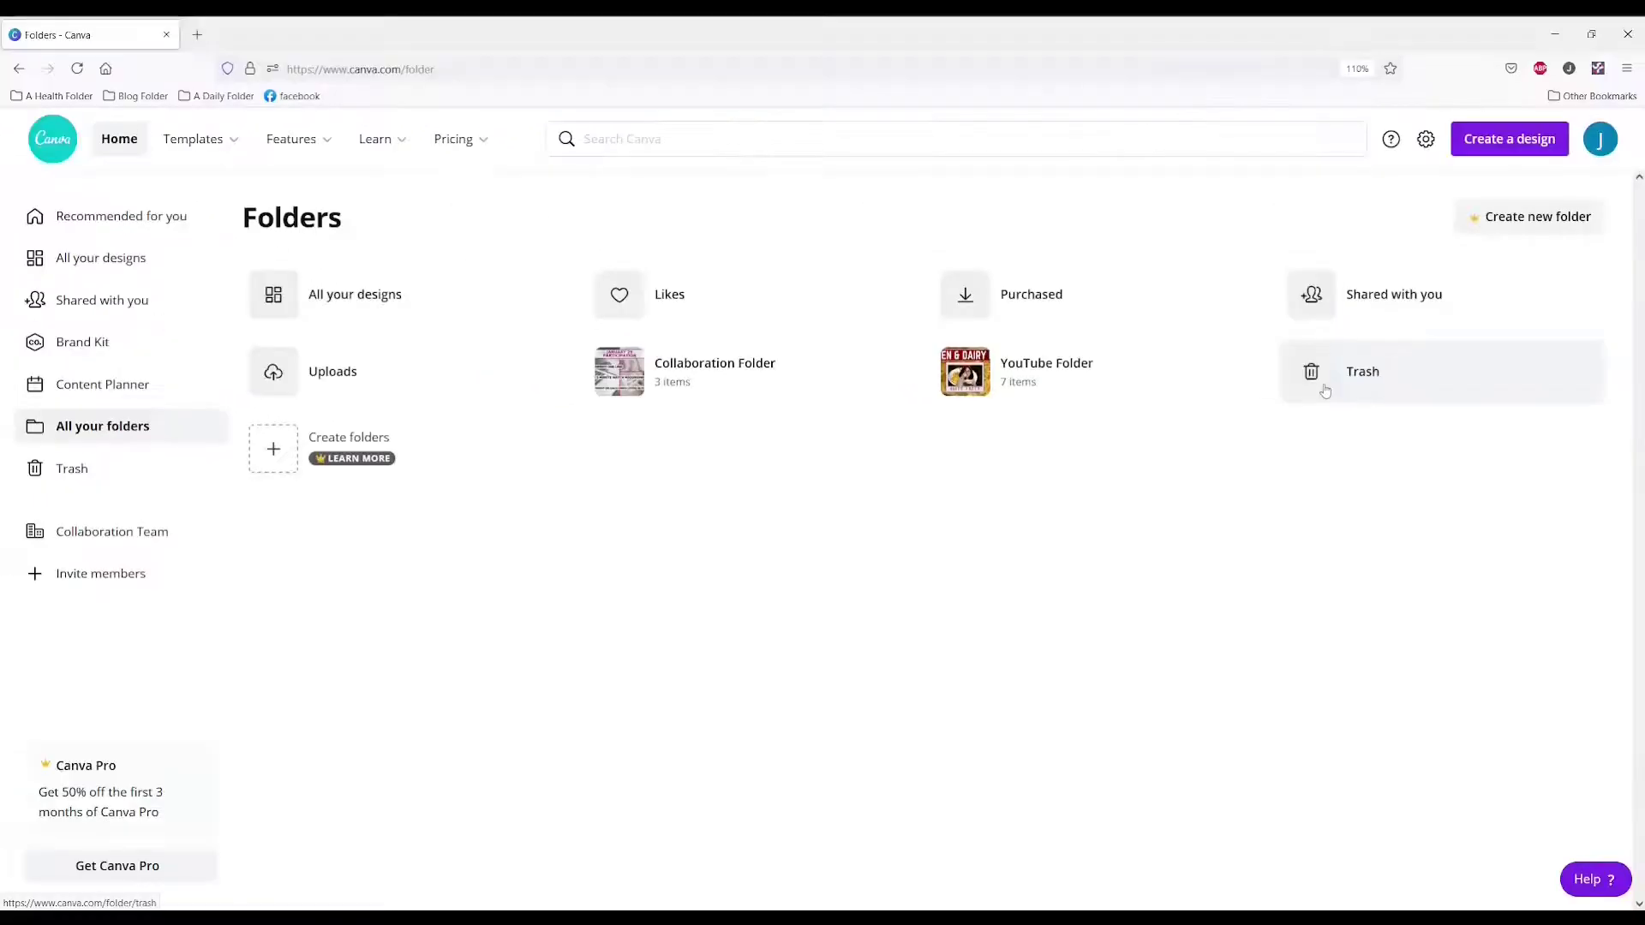
# Look through the deleted designs in Trash, including the options of the "grateful for you" design, and return to the folders to check Likes.
pyautogui.click(1325, 390)
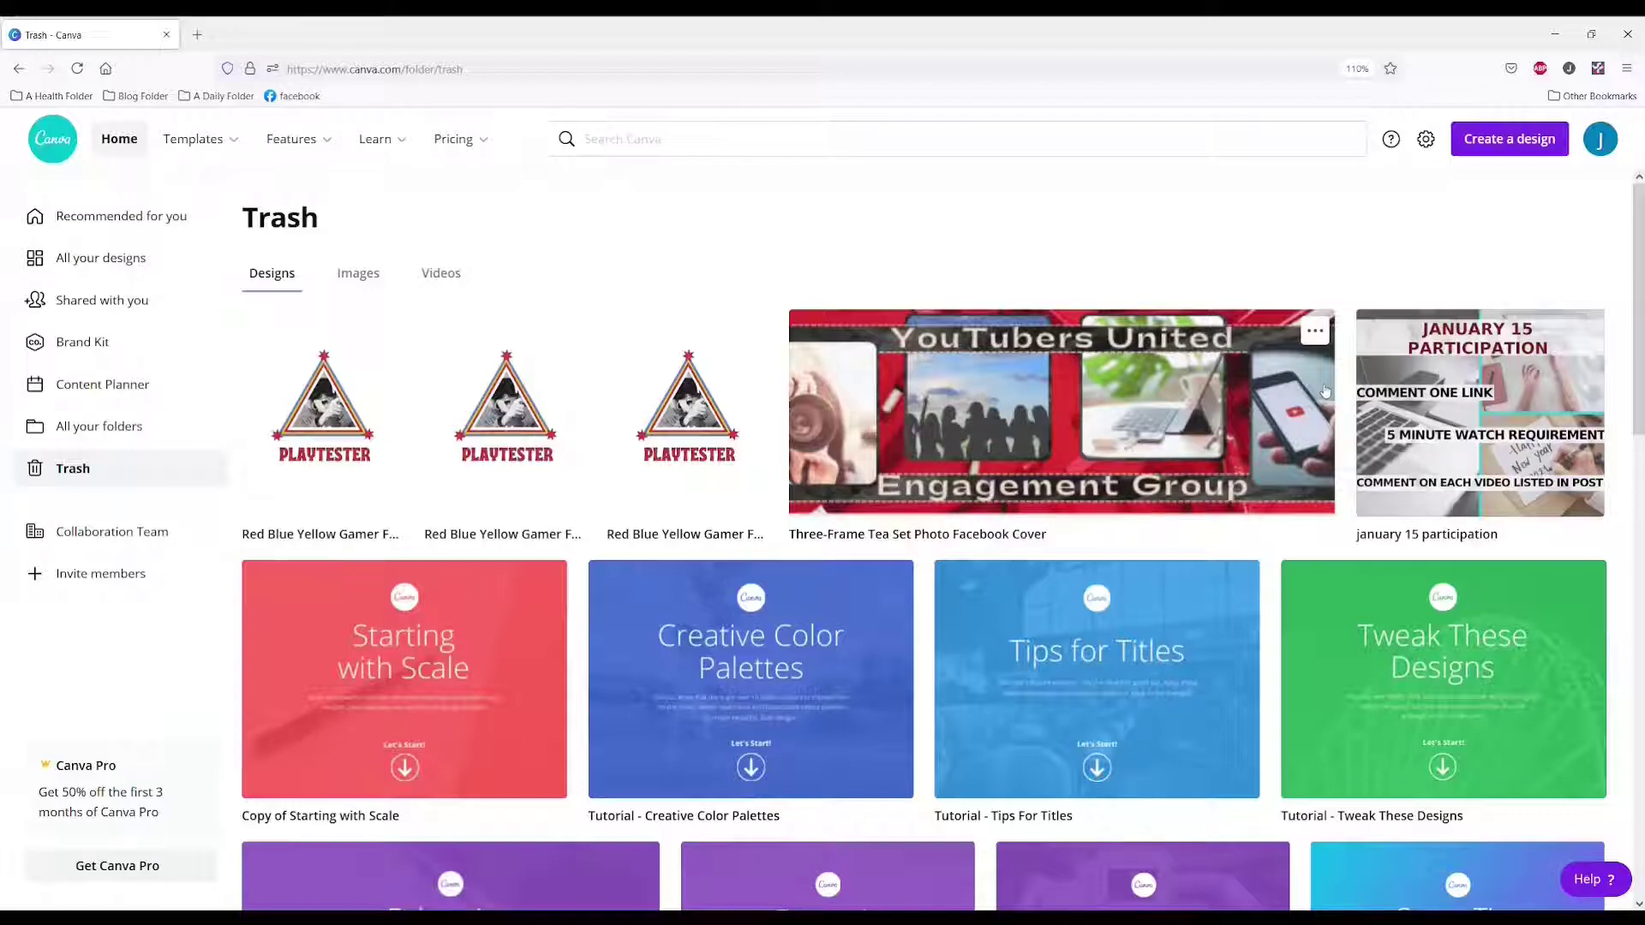
pyautogui.scroll(-3, 1325, 390)
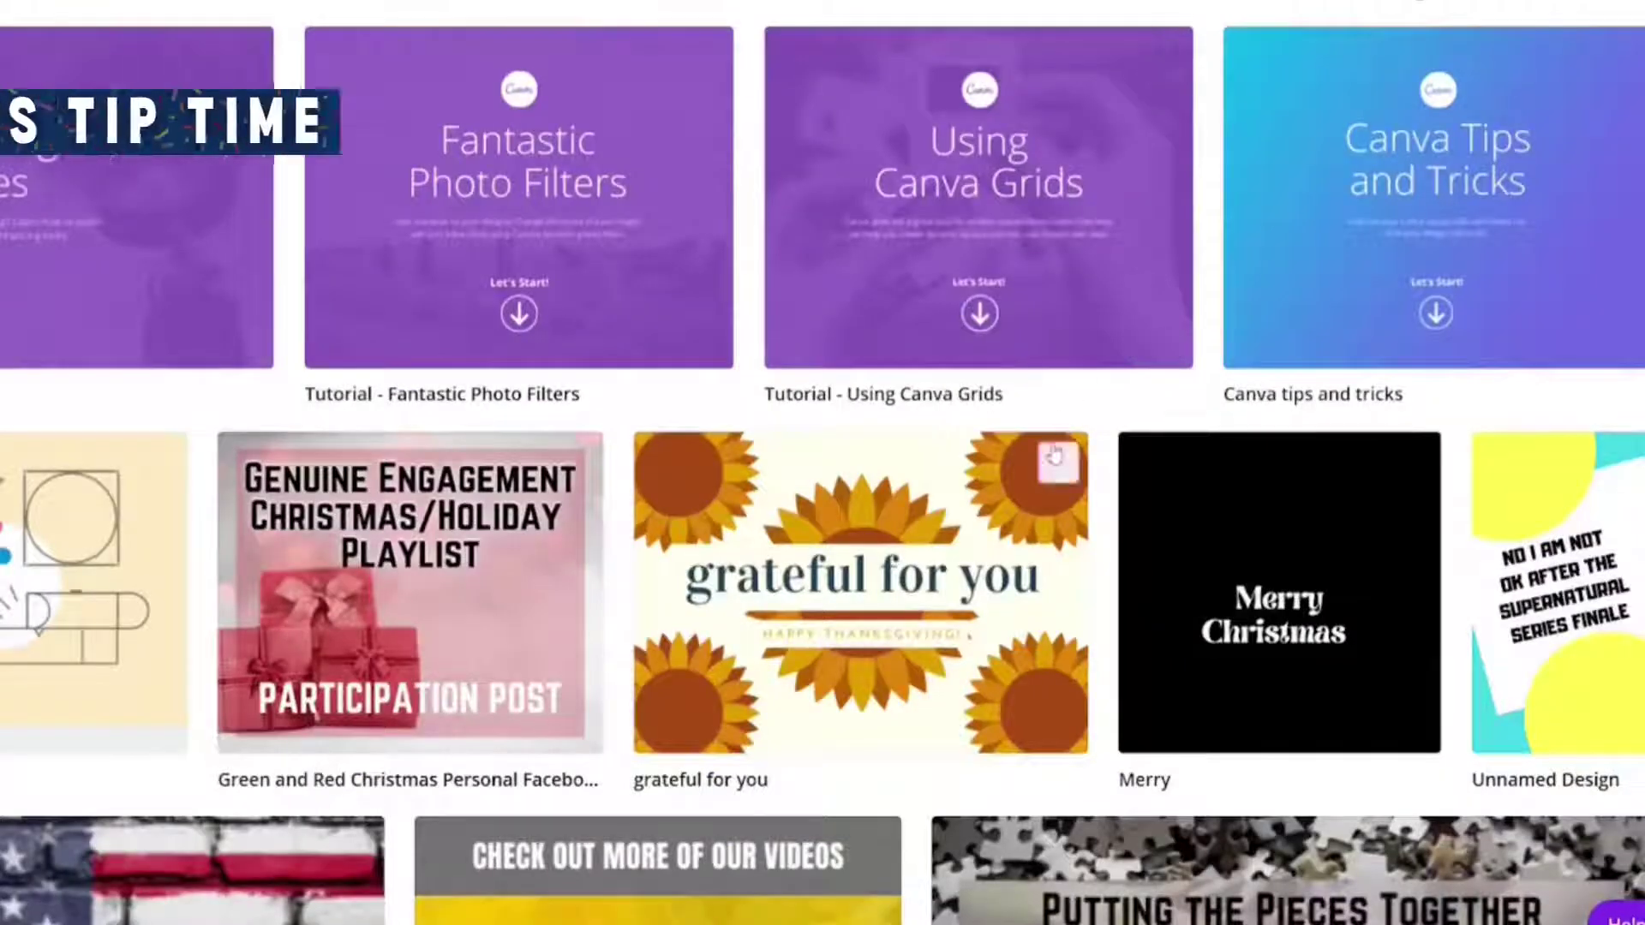
pyautogui.click(1053, 455)
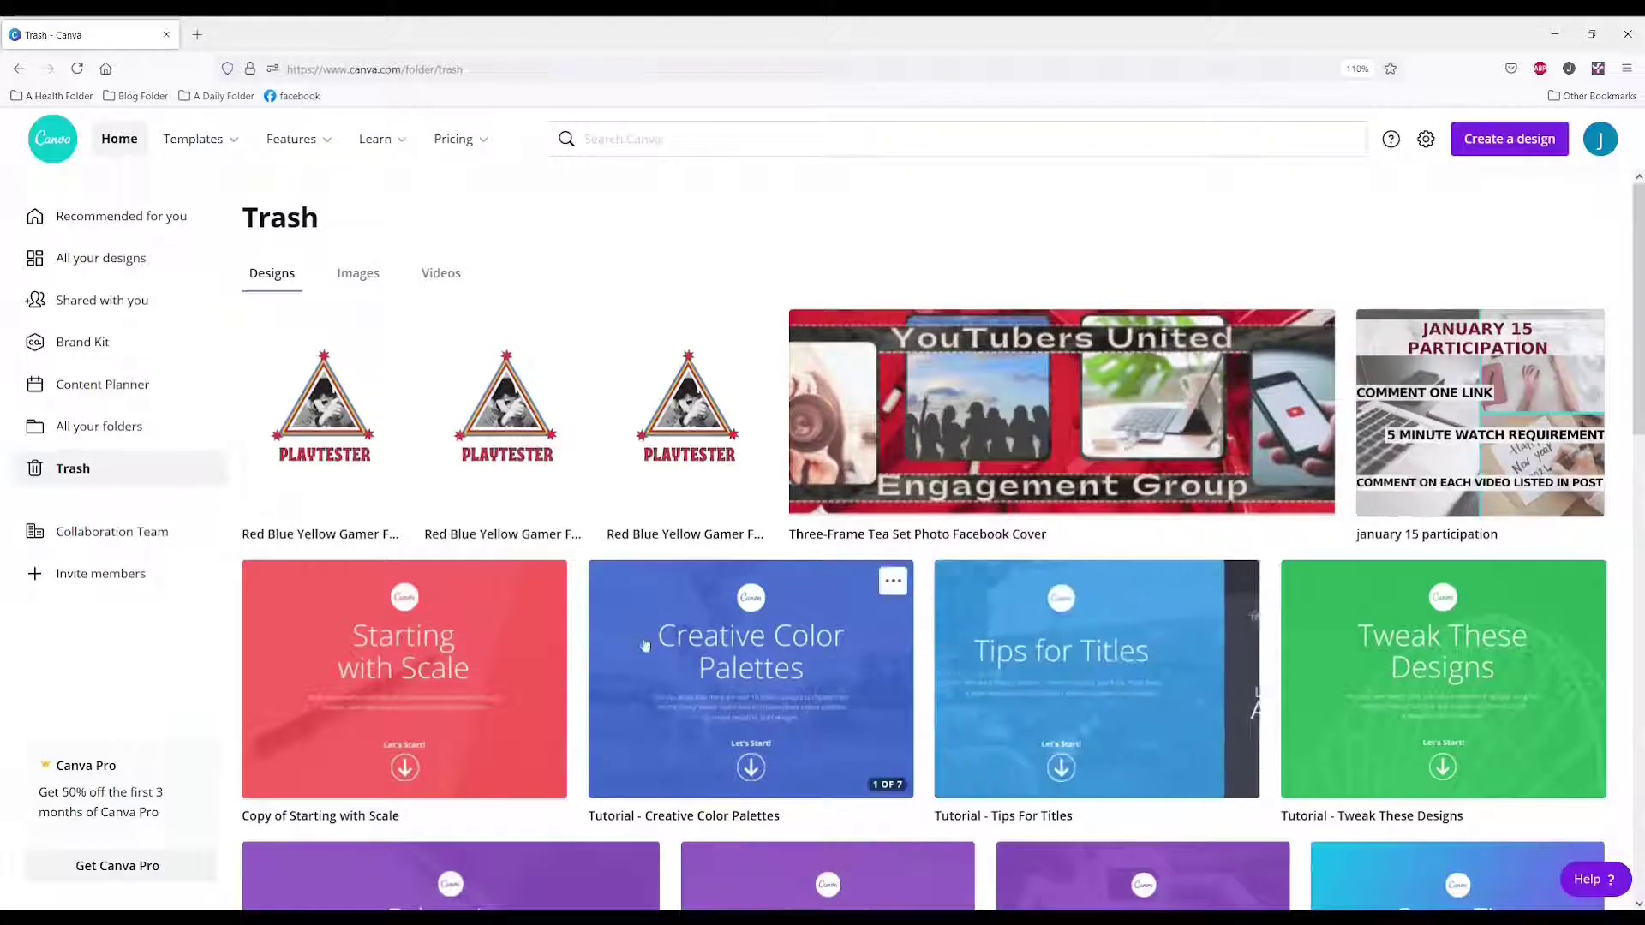
pyautogui.click(112, 427)
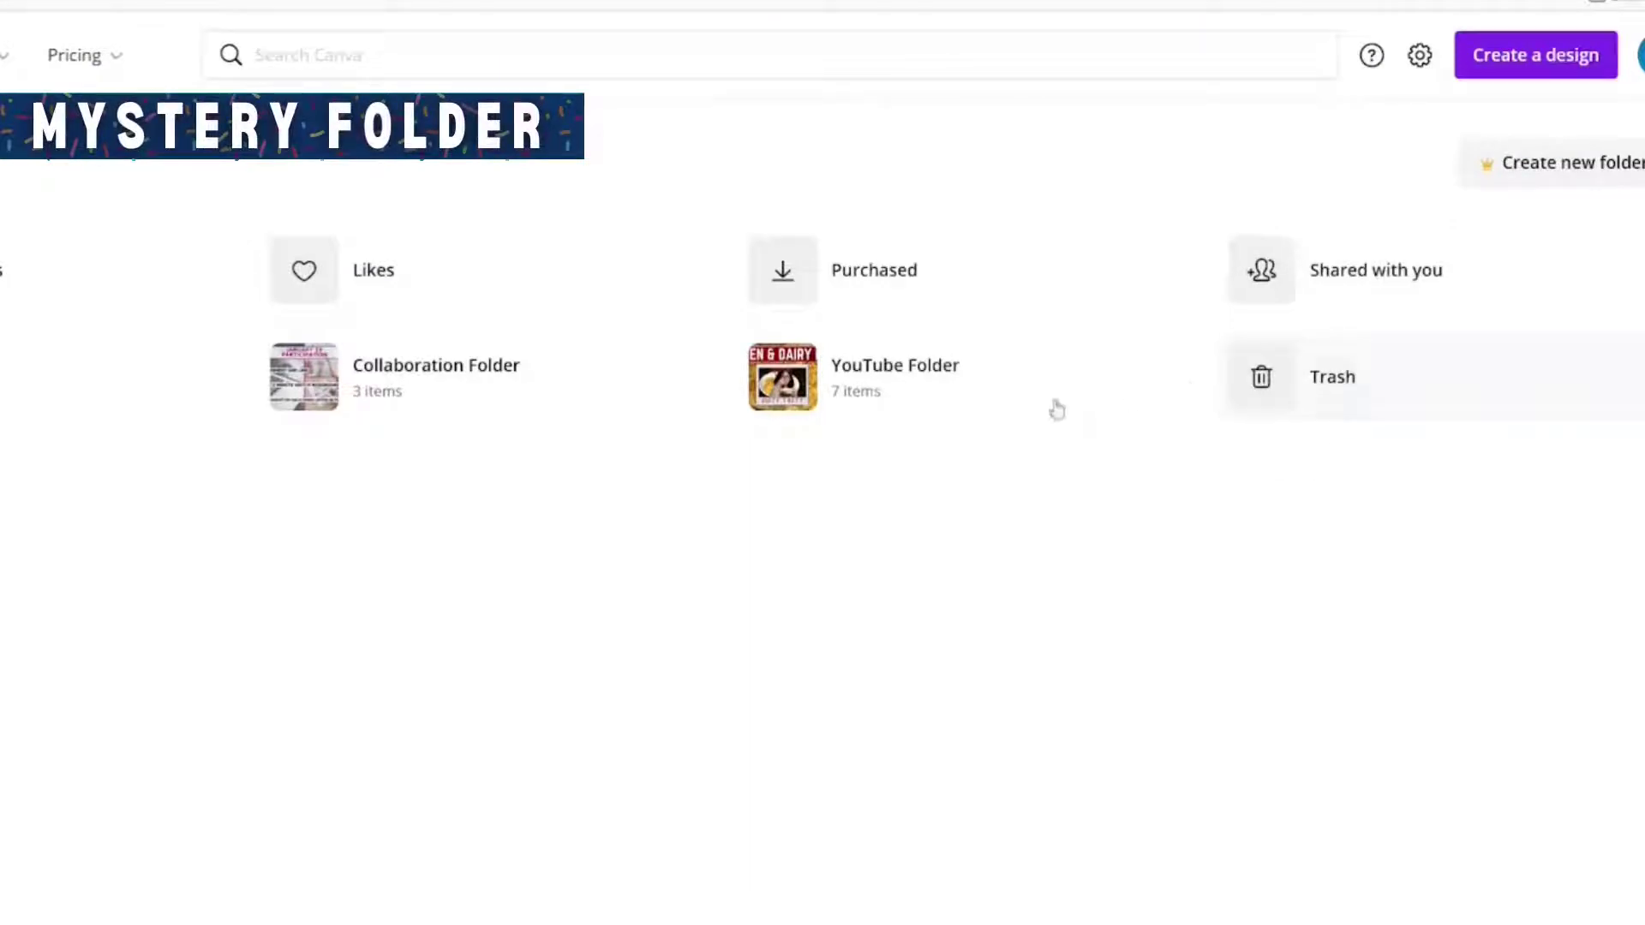
pyautogui.click(315, 274)
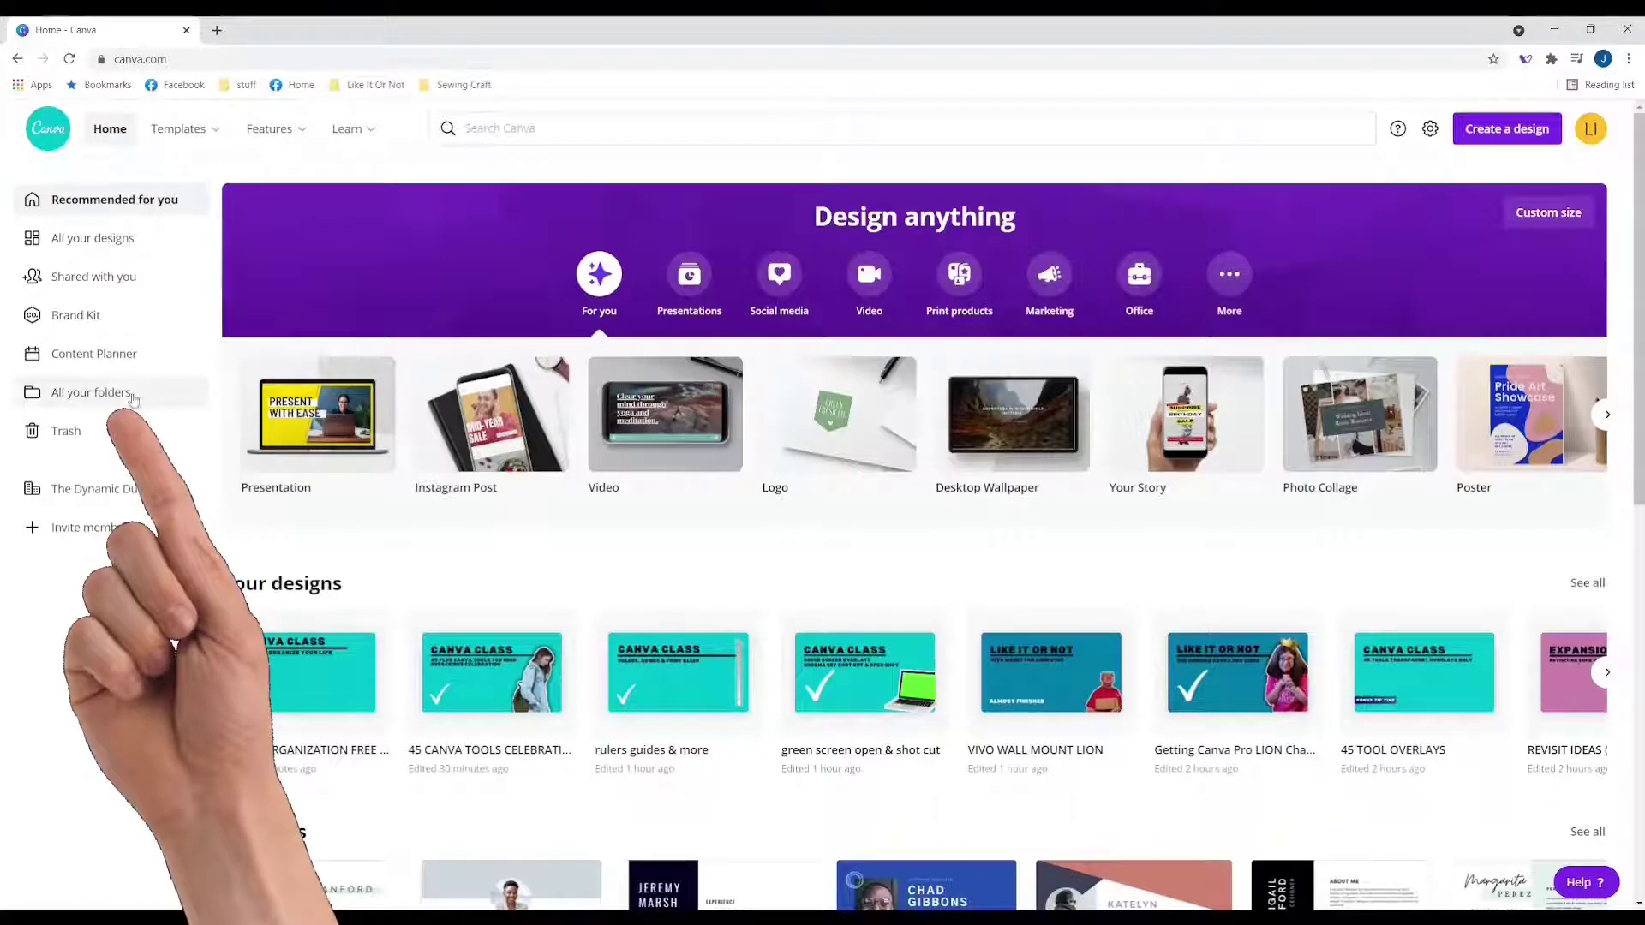
# View the CT YOUTUBE PROJECTS folder and its Canva Background Series subfolder, and return to the folder overview.
pyautogui.click(133, 400)
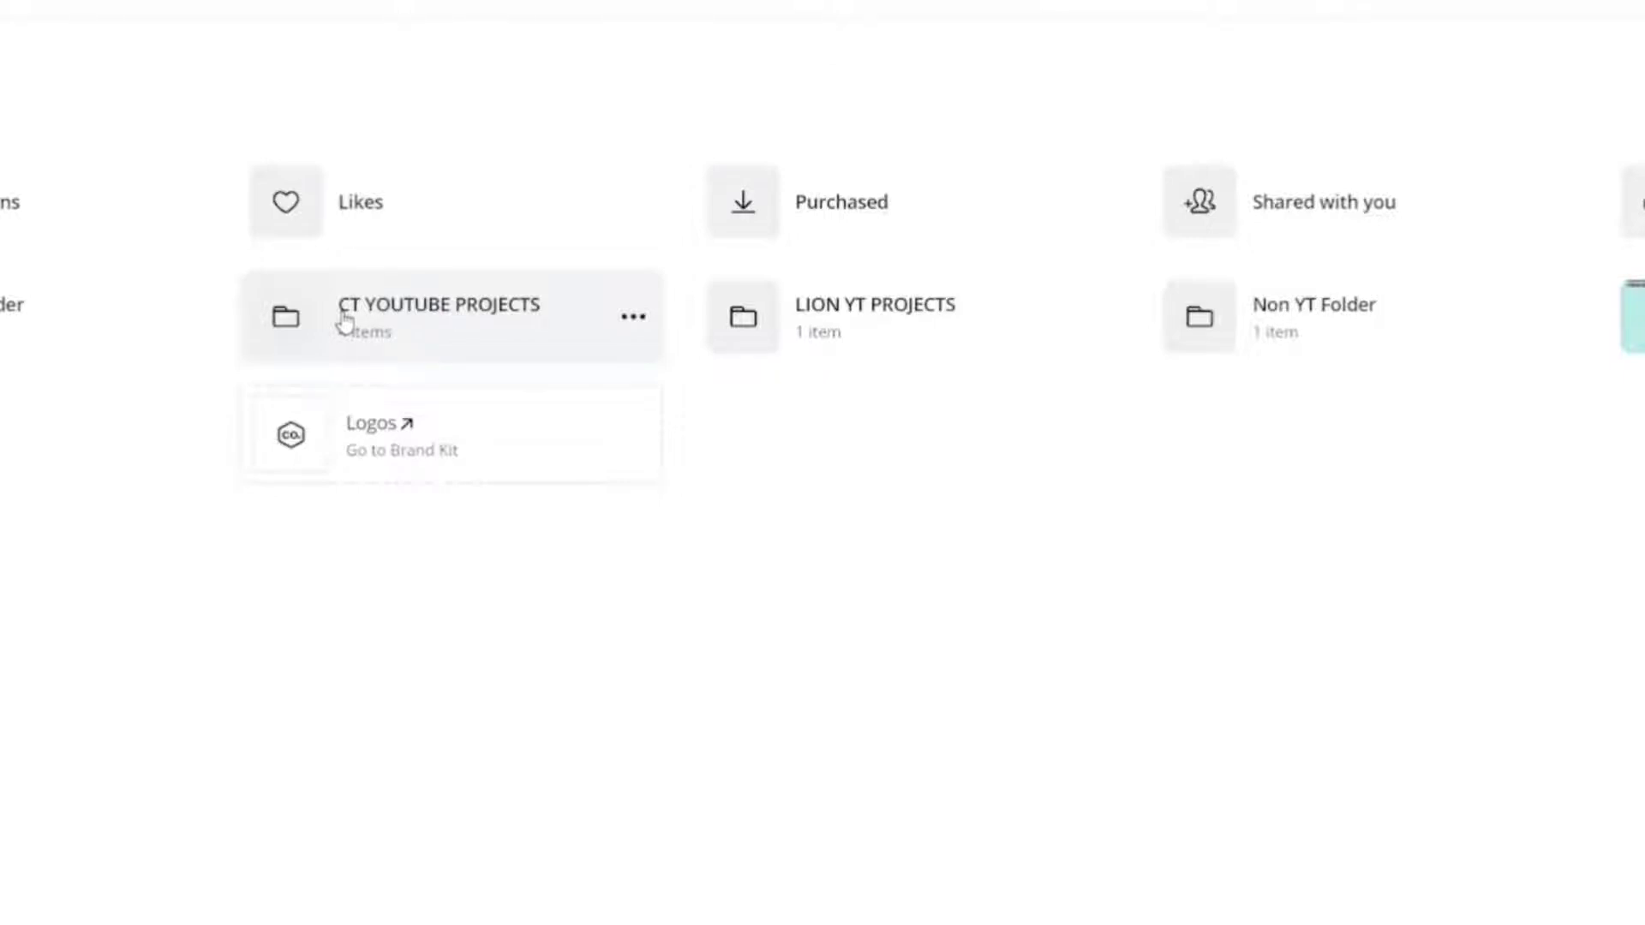
pyautogui.click(344, 323)
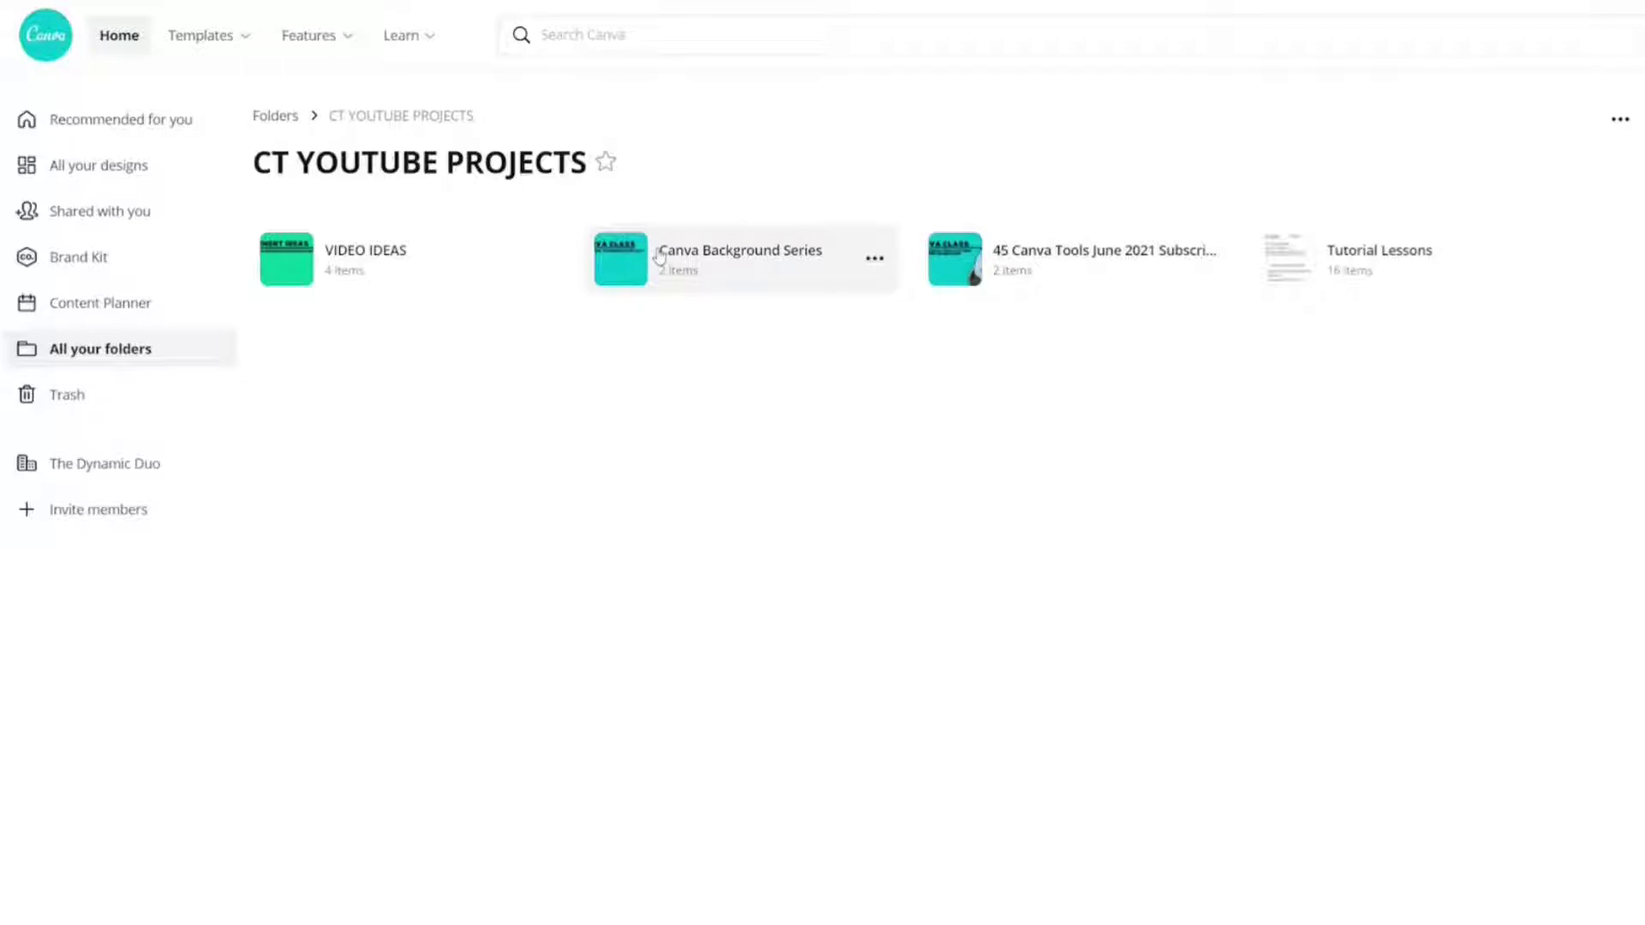
pyautogui.click(660, 253)
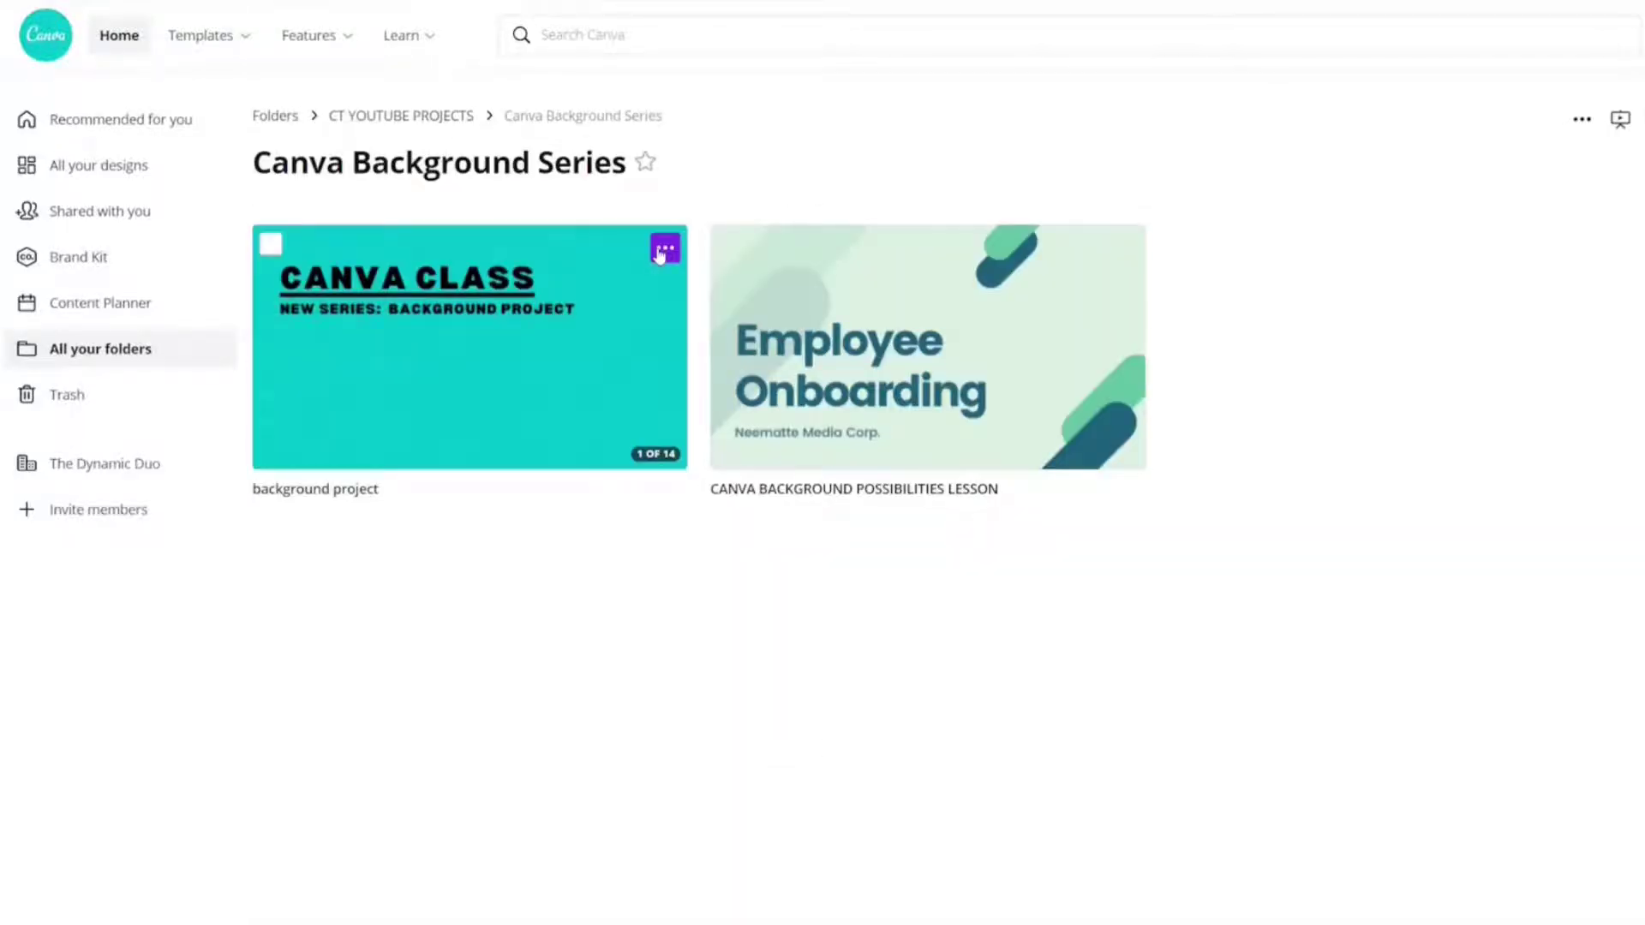
pyautogui.click(283, 119)
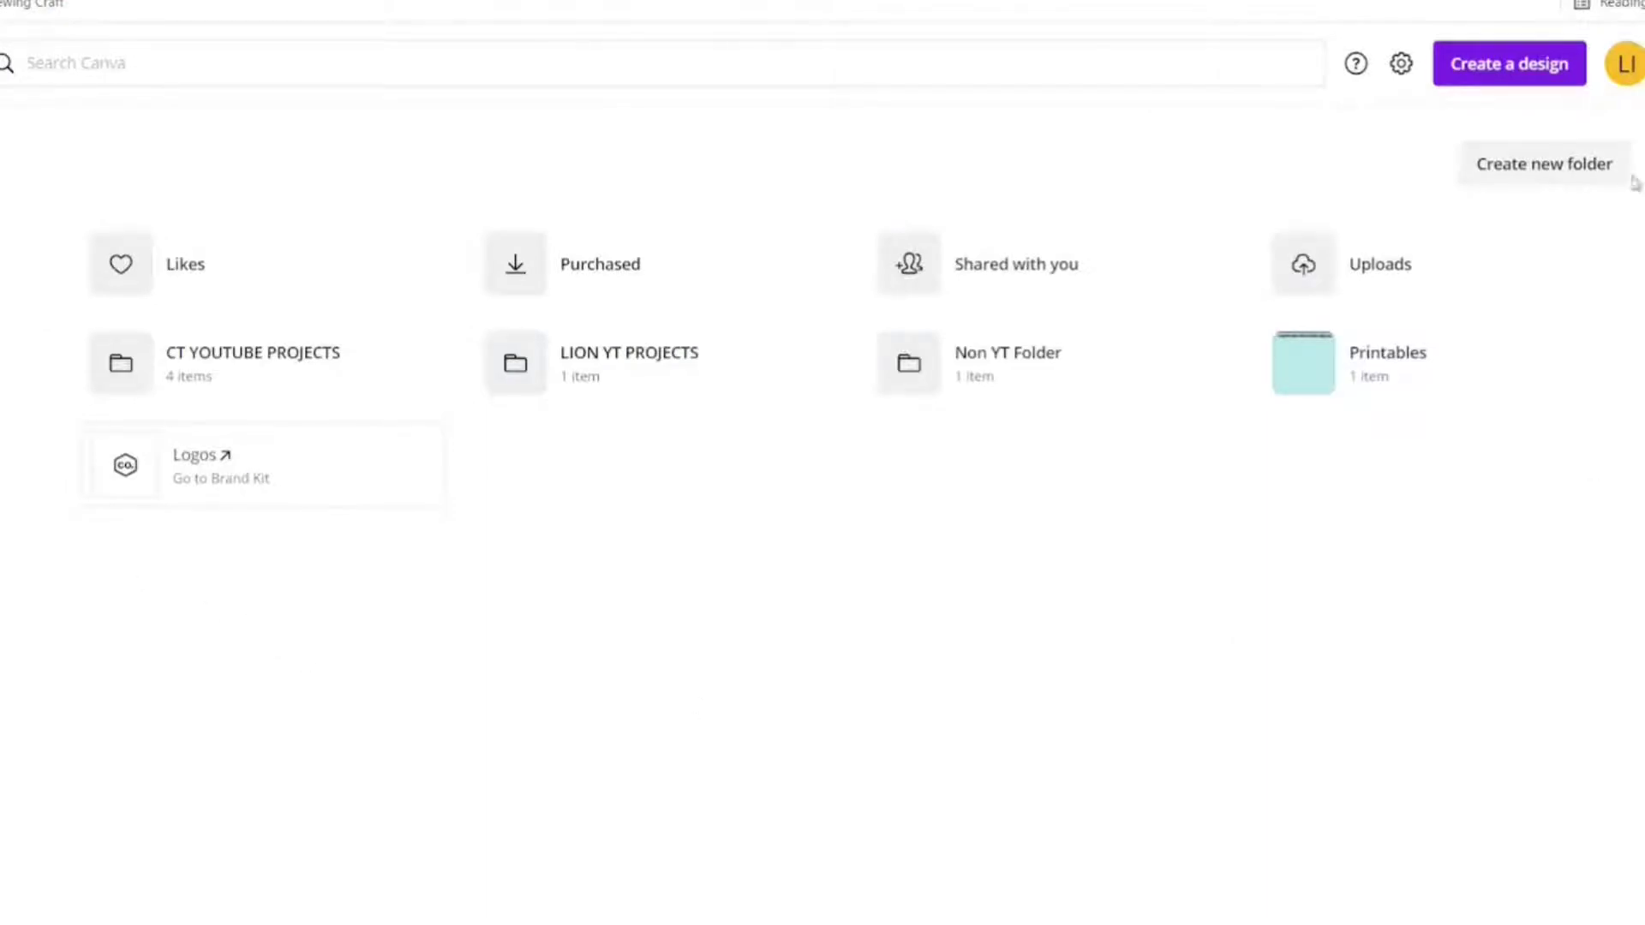
# Create a new top-level folder named "Business 1 Folder".
pyautogui.click(1574, 182)
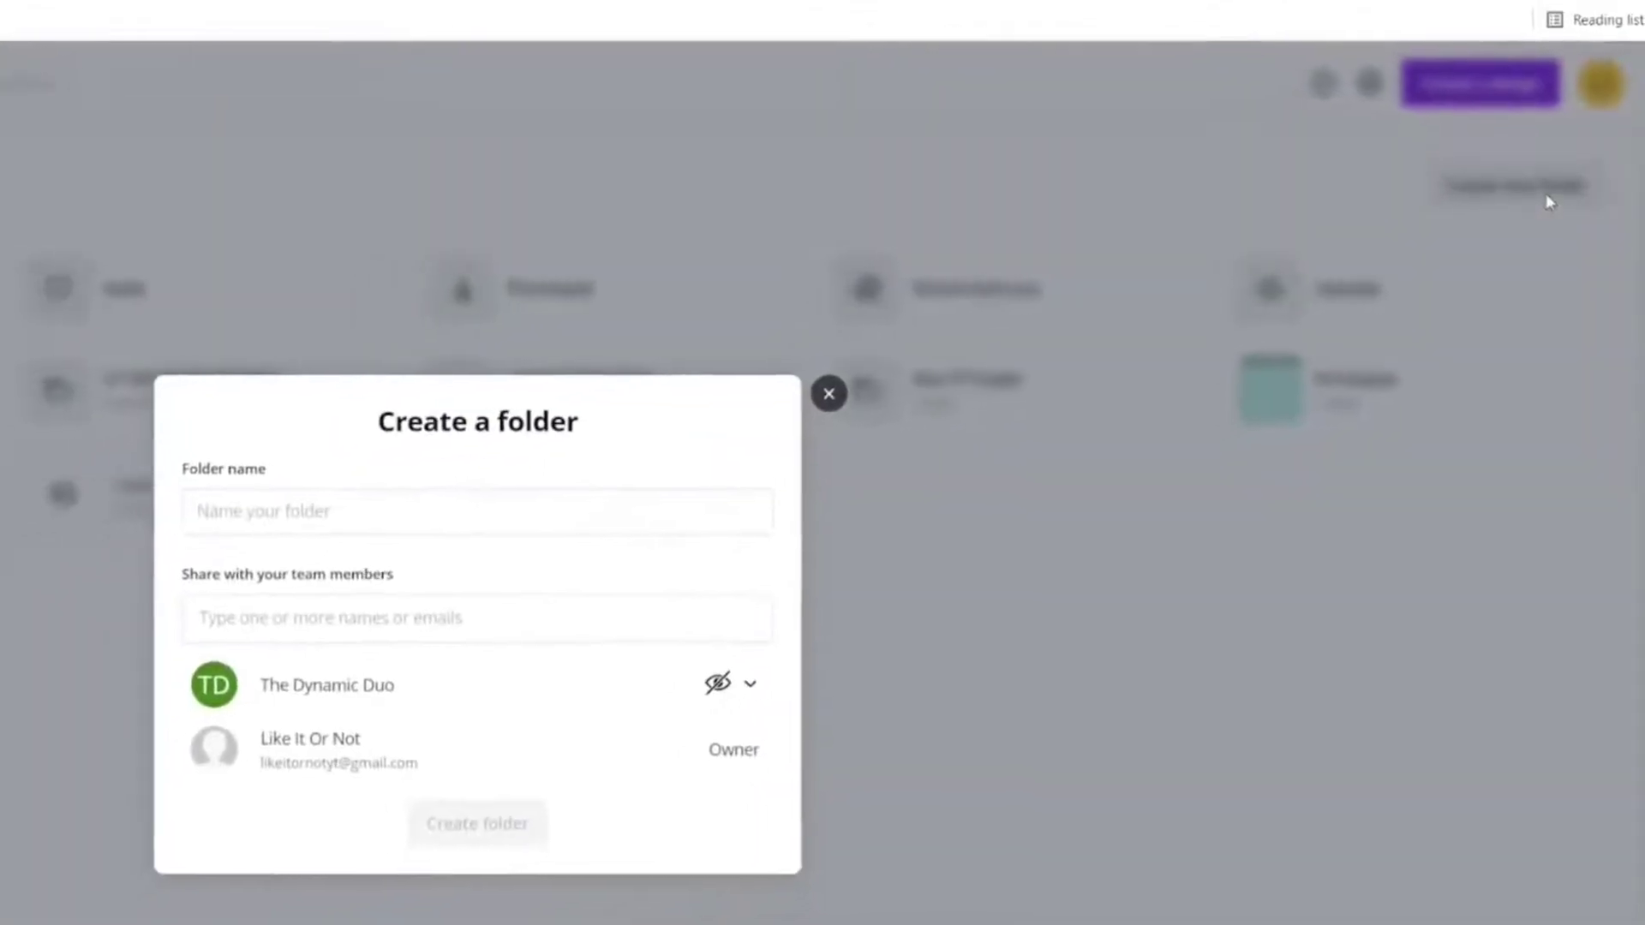
pyautogui.click(411, 491)
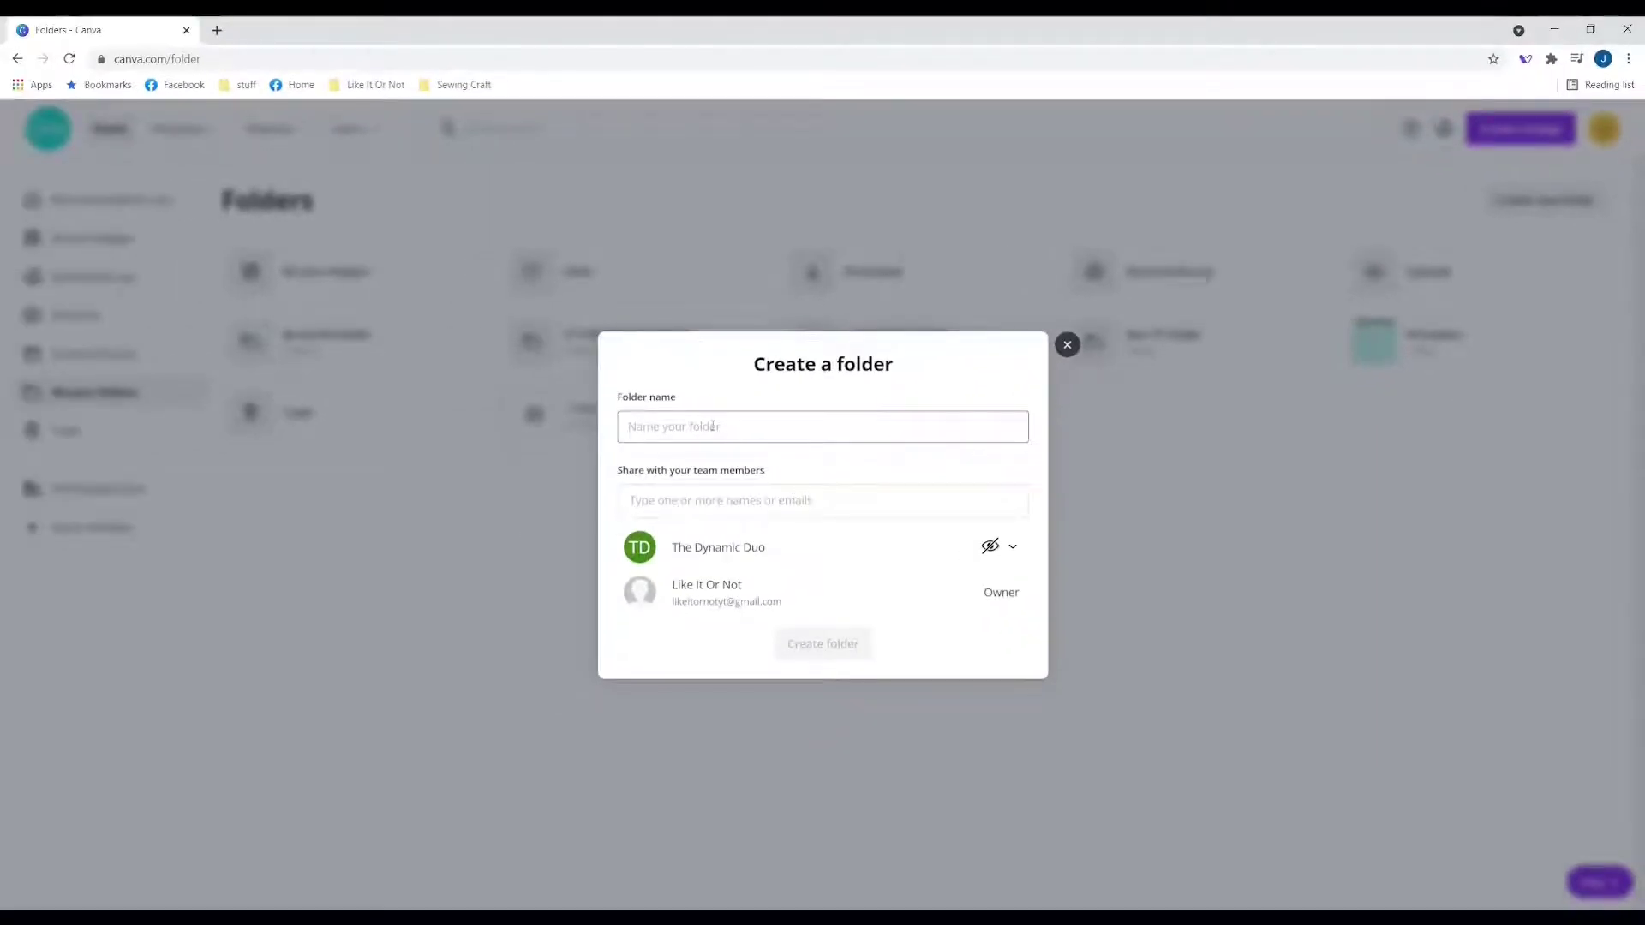
pyautogui.write('Busines')
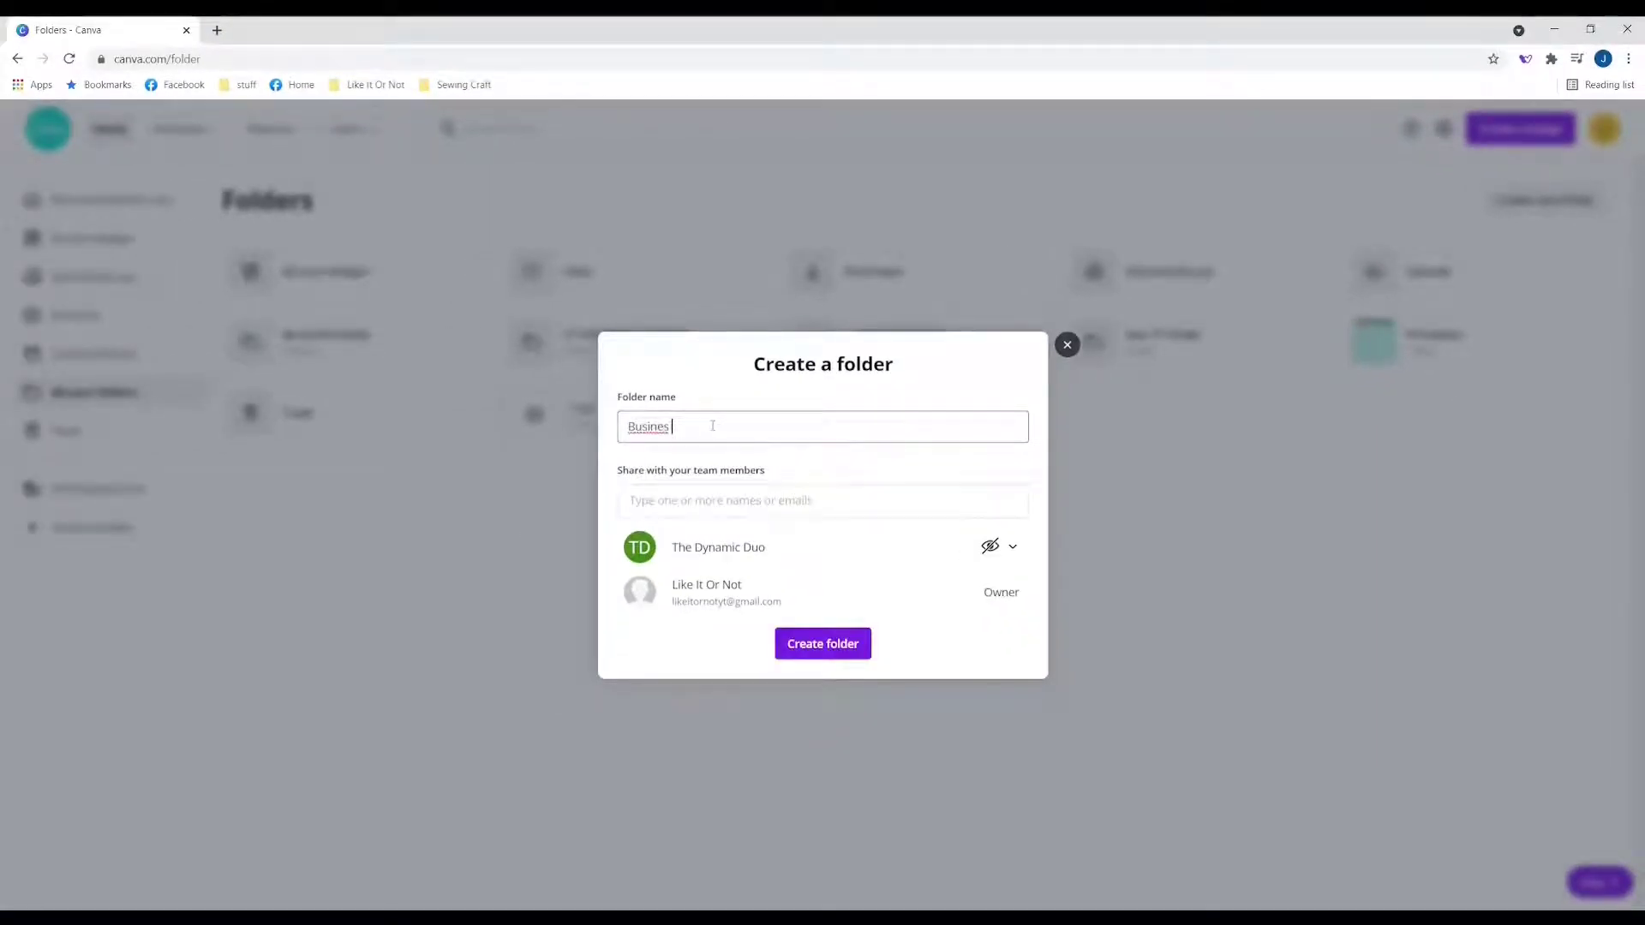
pyautogui.write('s 1 Folder')
pyautogui.click(806, 645)
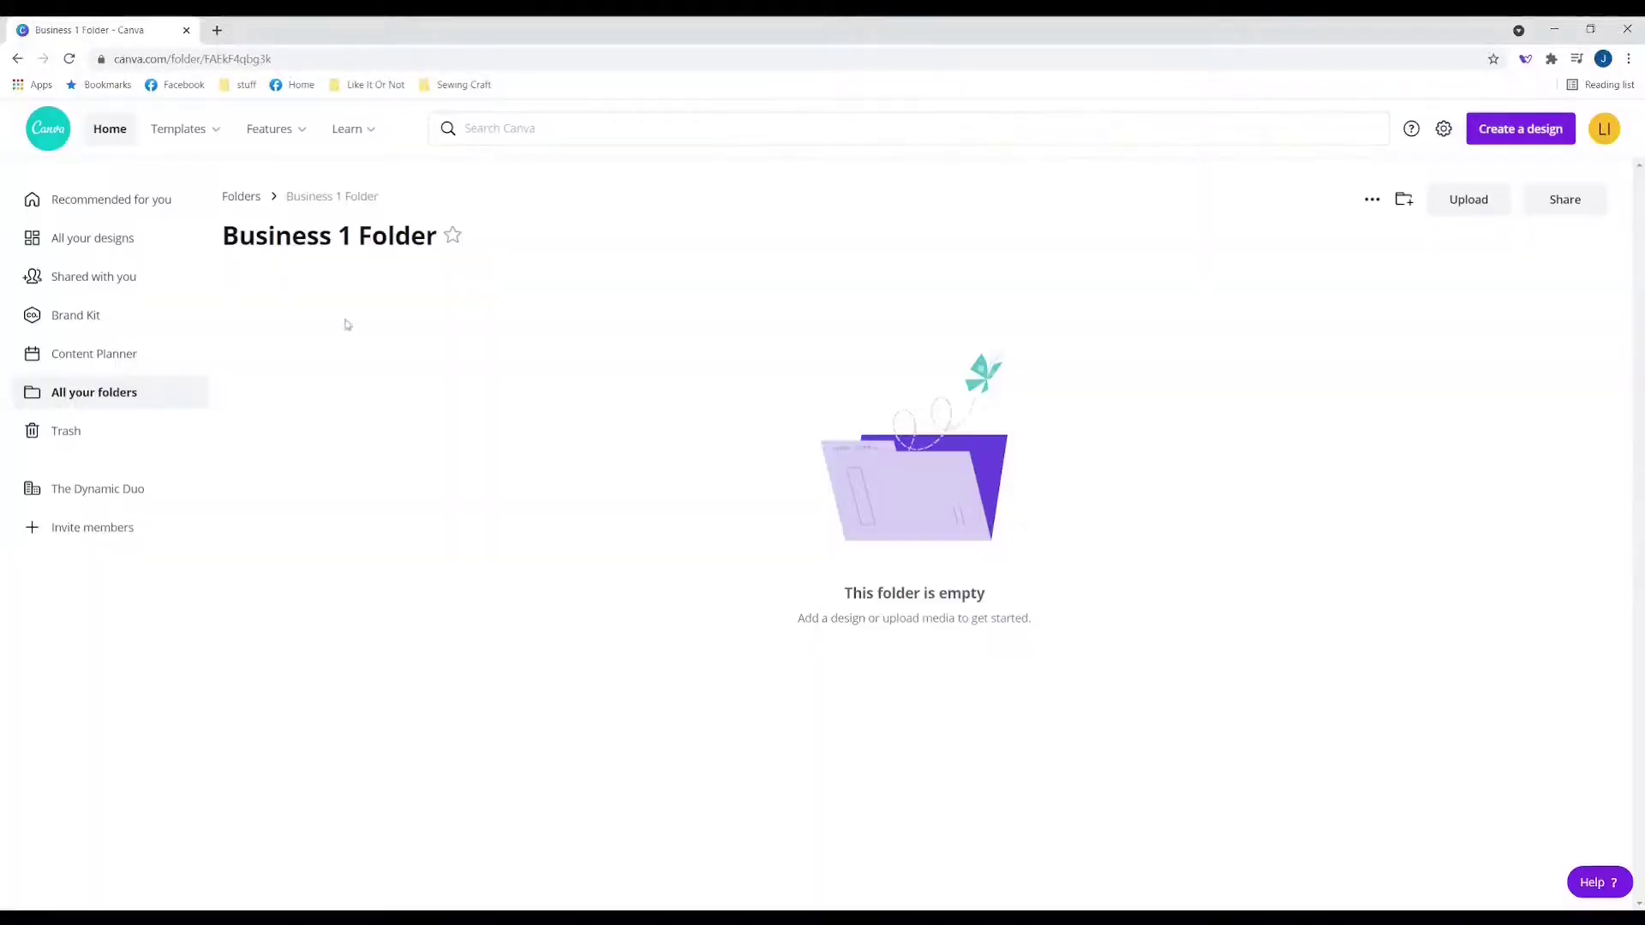
# From the folder overview, examine the destinations available for moving Business 1 Folder, and dismiss the list without moving it.
pyautogui.click(256, 197)
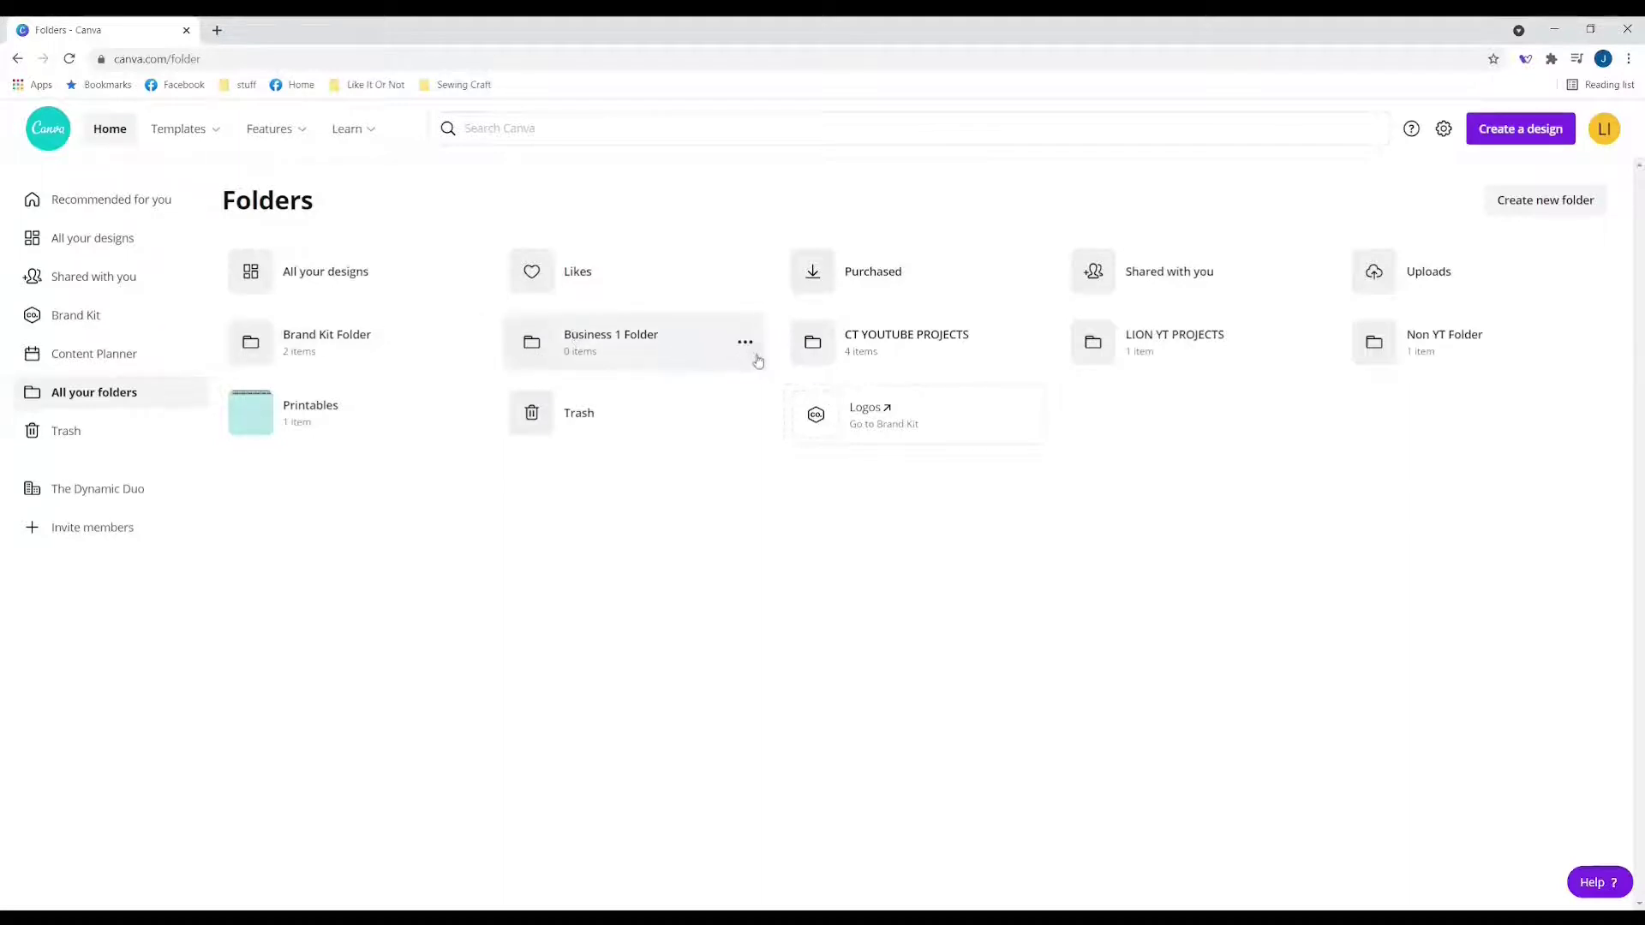
pyautogui.click(745, 342)
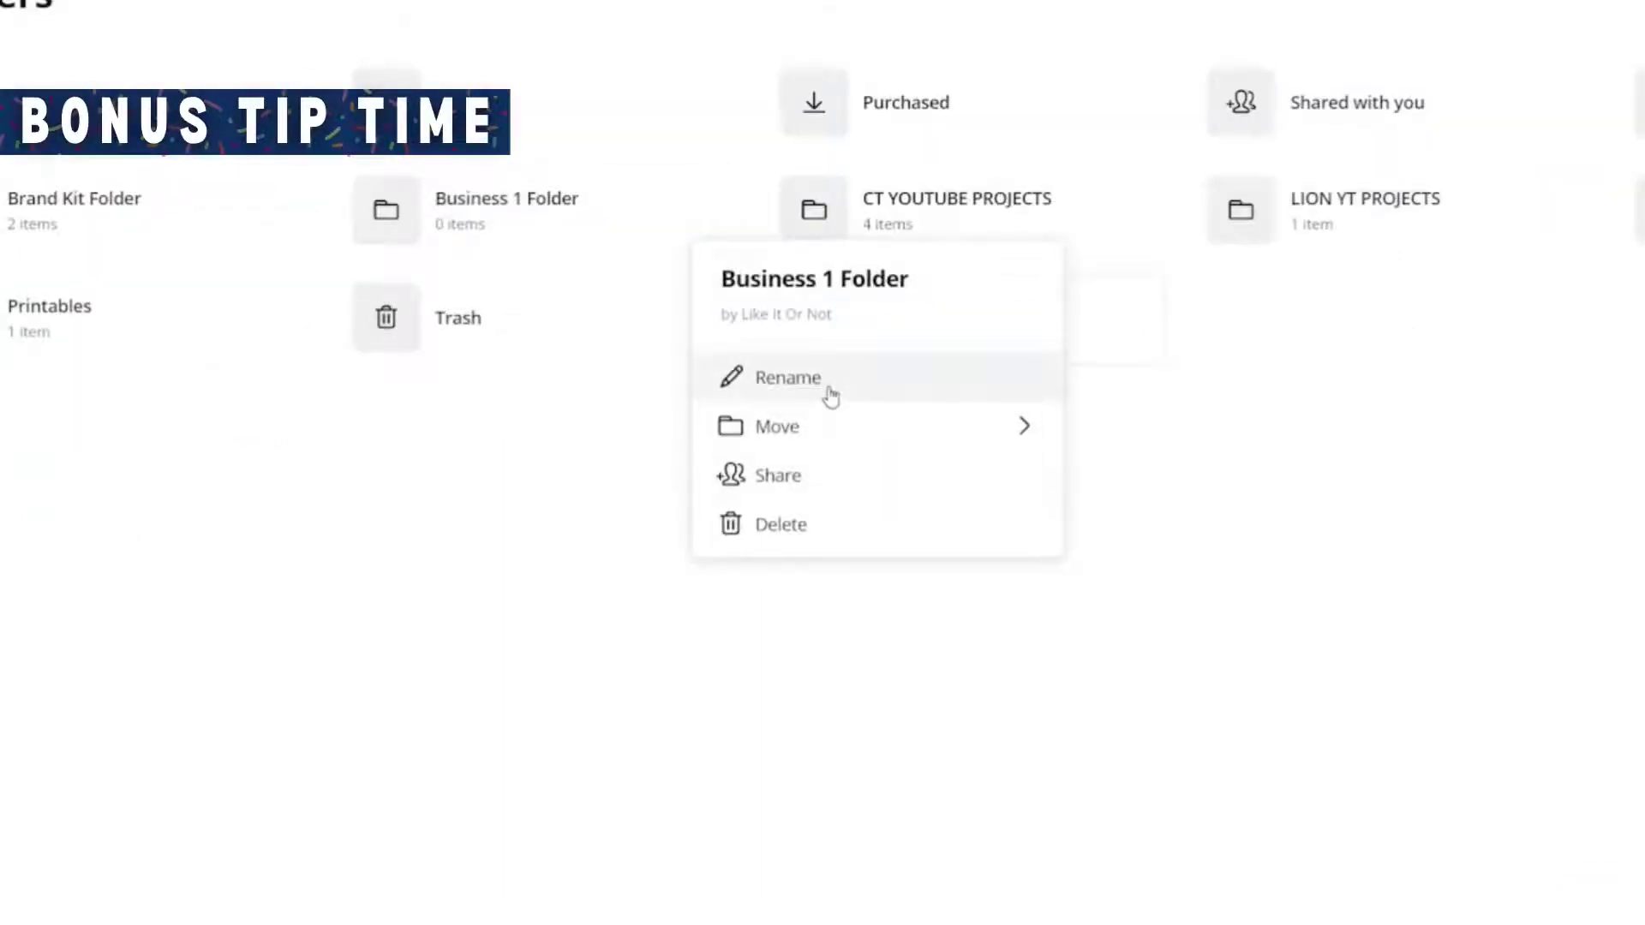
pyautogui.click(809, 437)
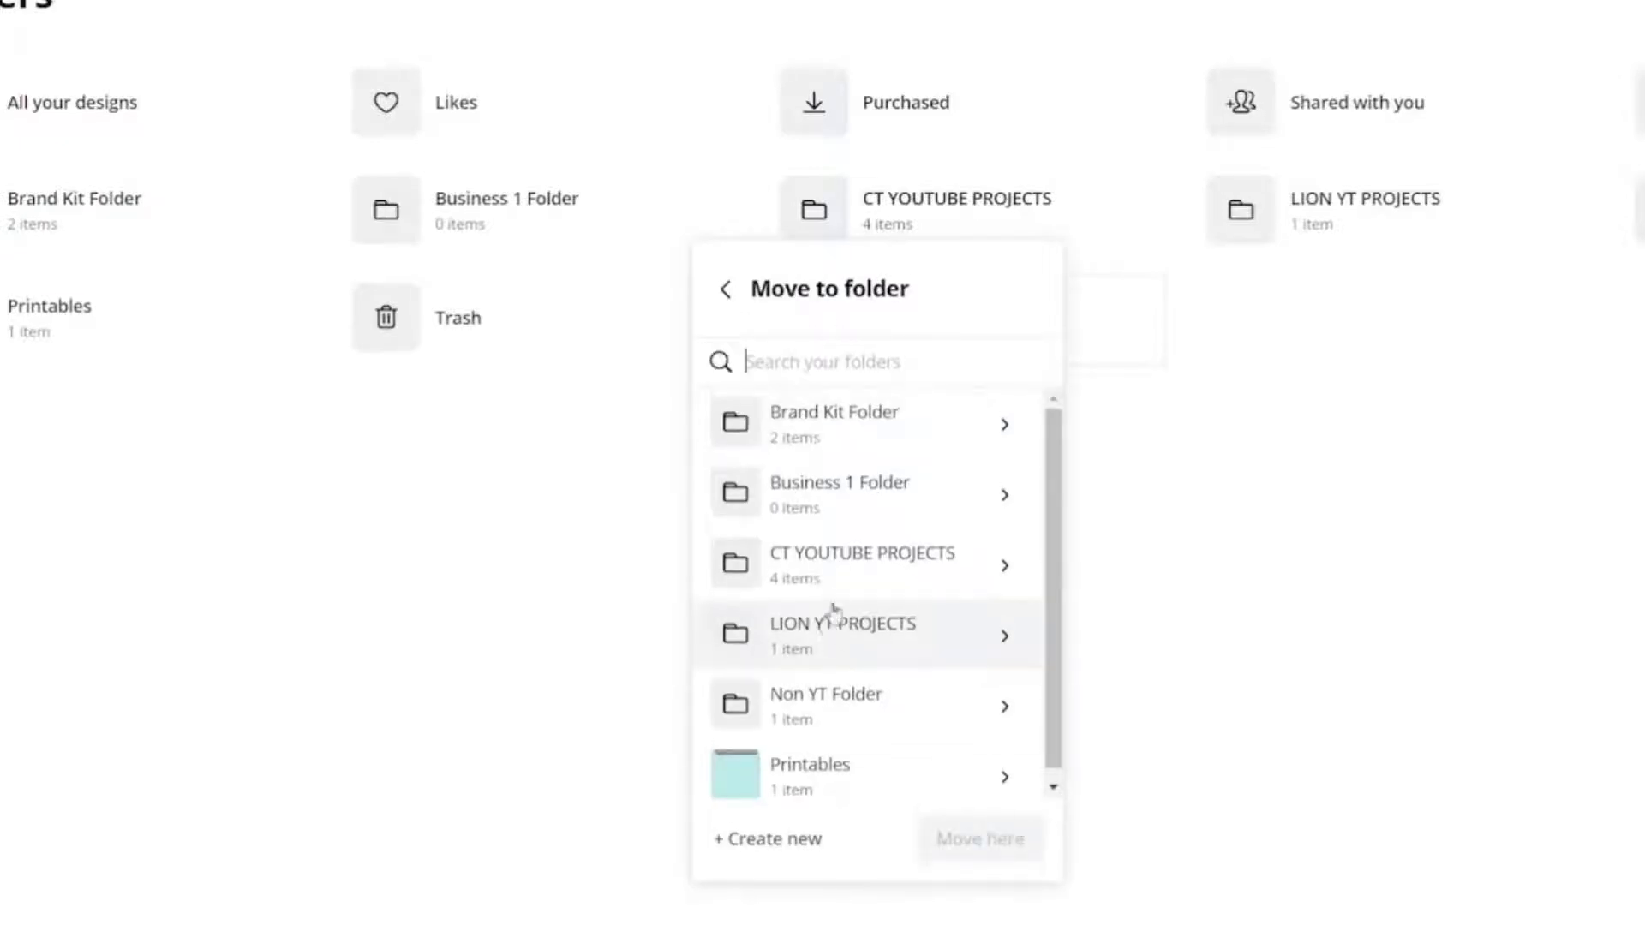
pyautogui.click(532, 541)
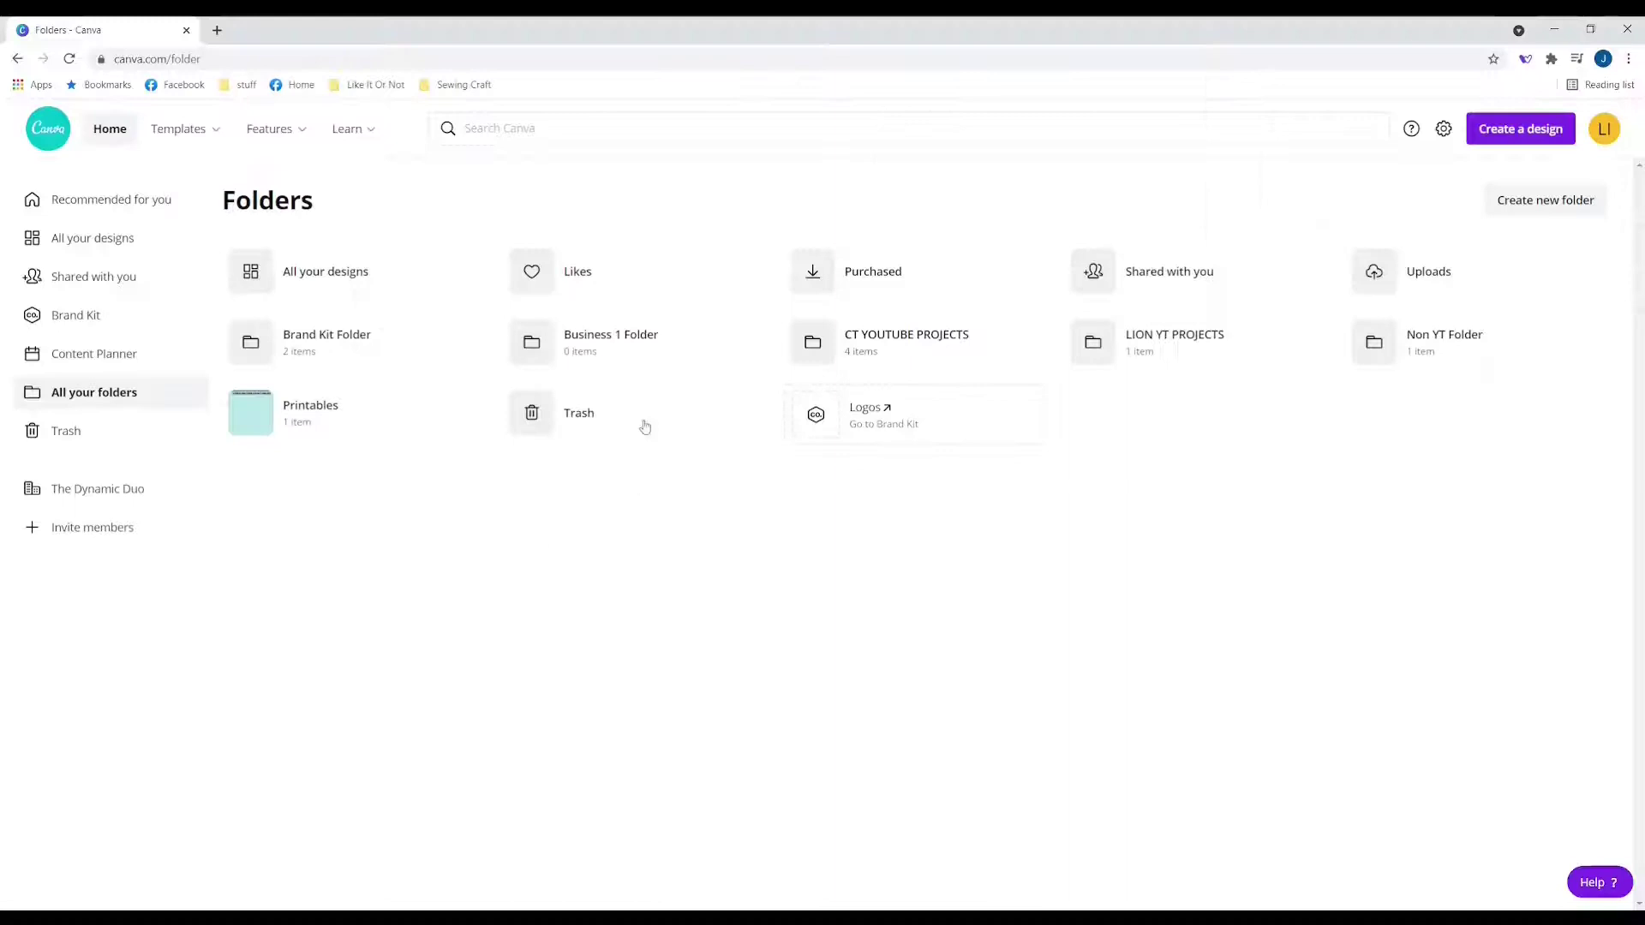
# Look inside Business 1 Folder and examine its management options and rename-and-share settings without changing anything.
pyautogui.click(606, 351)
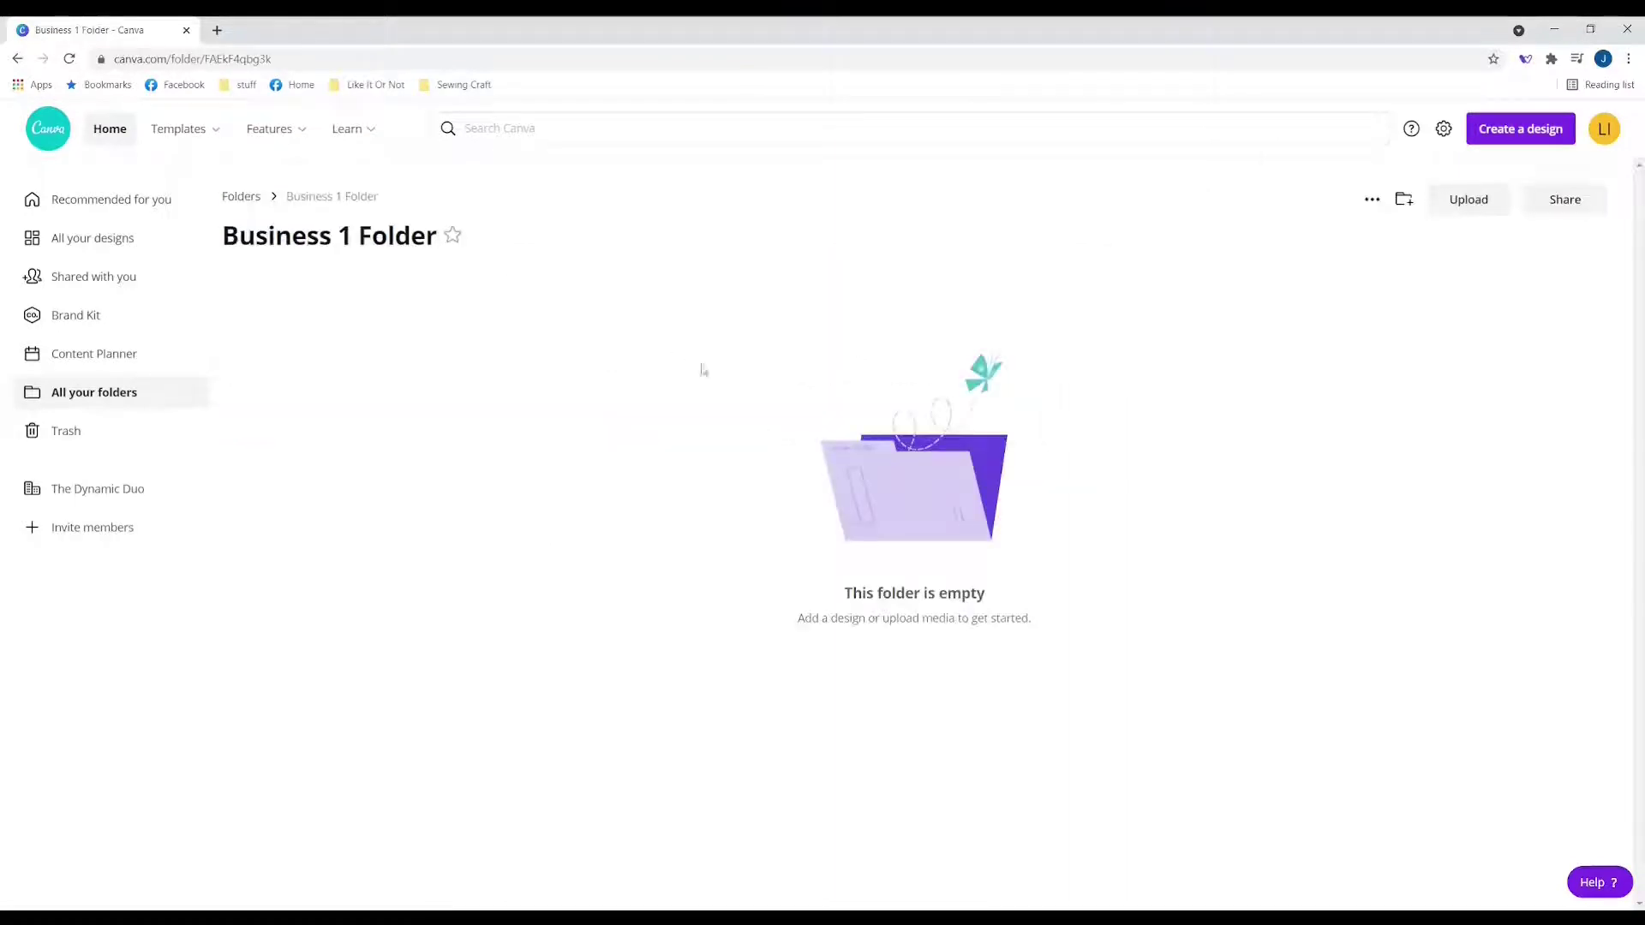
pyautogui.click(240, 197)
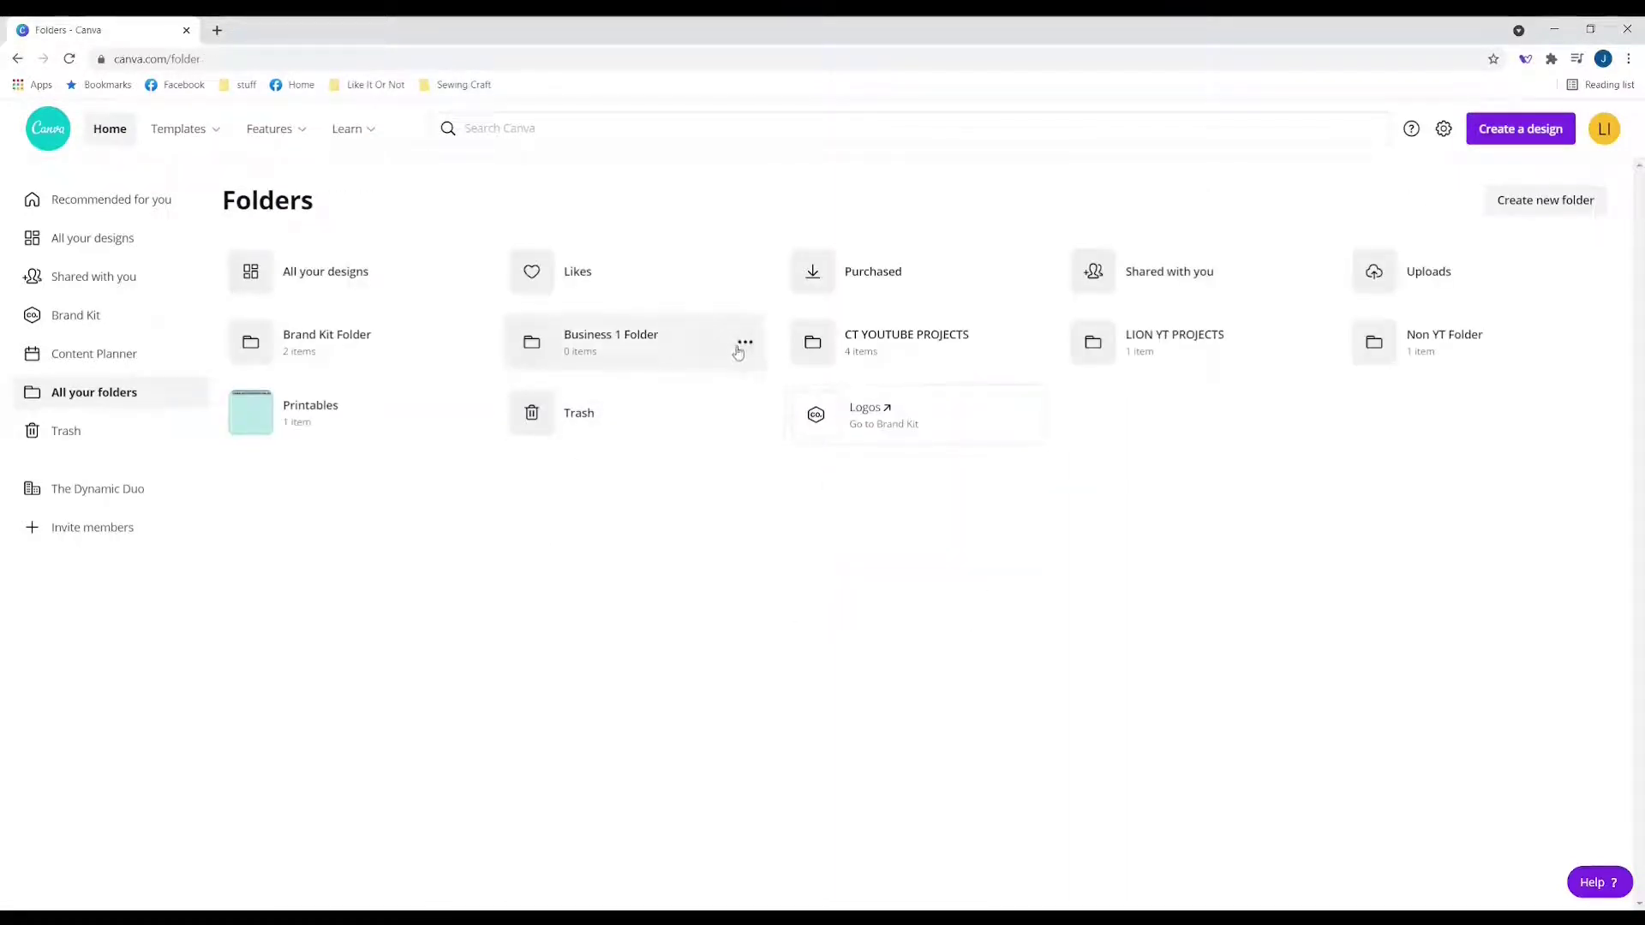
pyautogui.click(745, 341)
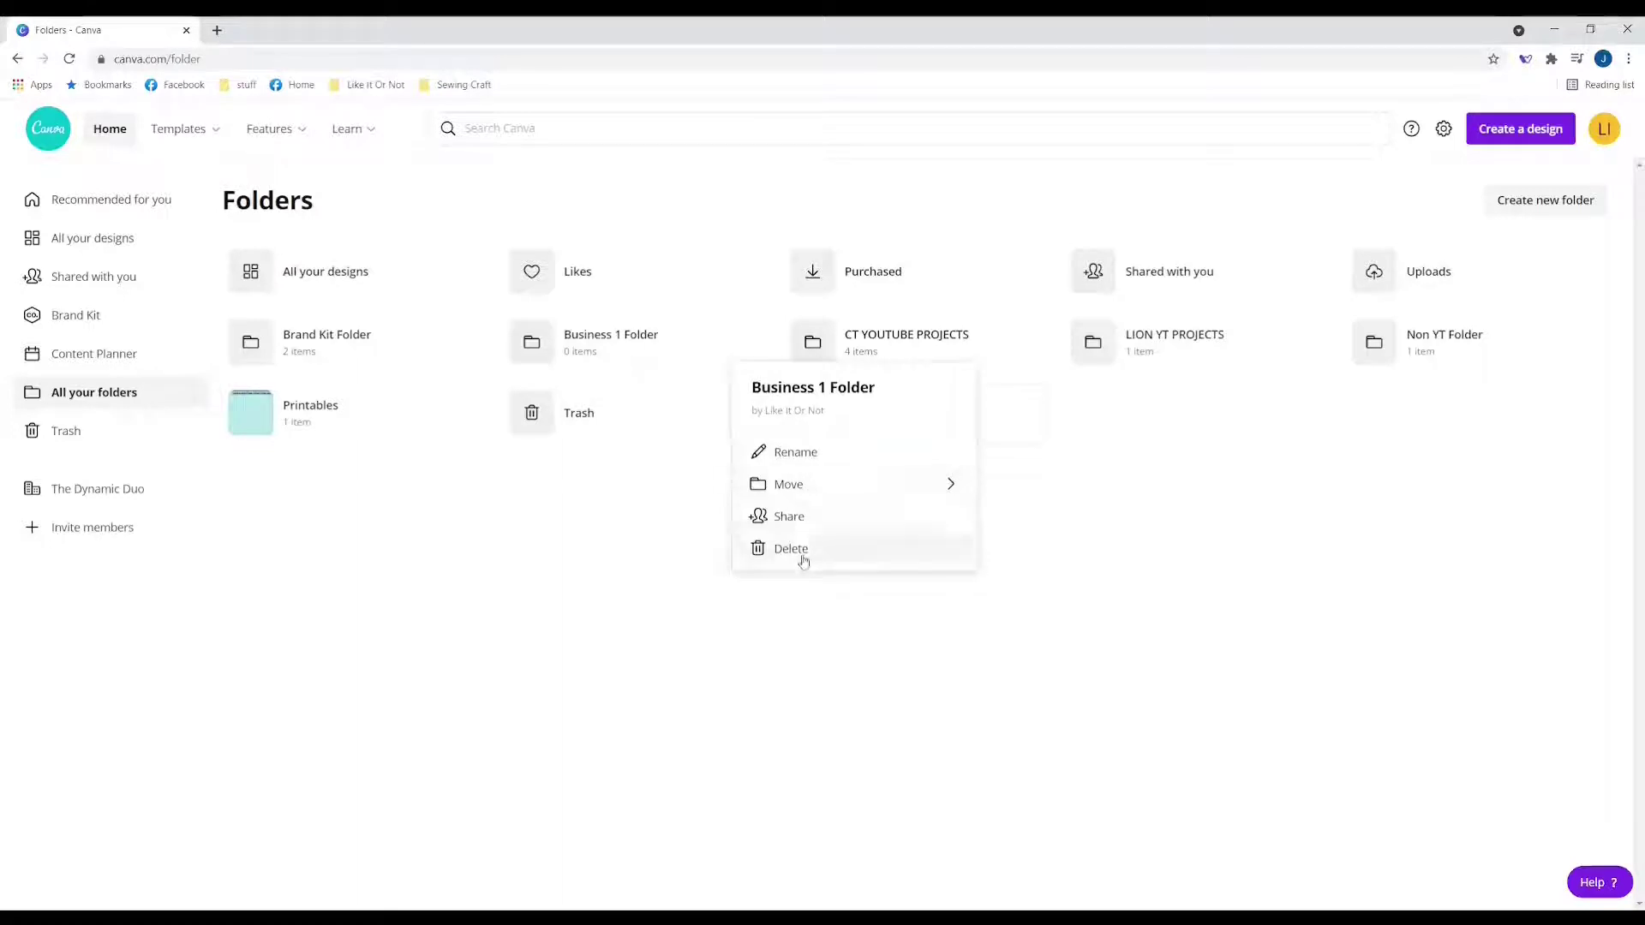
pyautogui.click(697, 459)
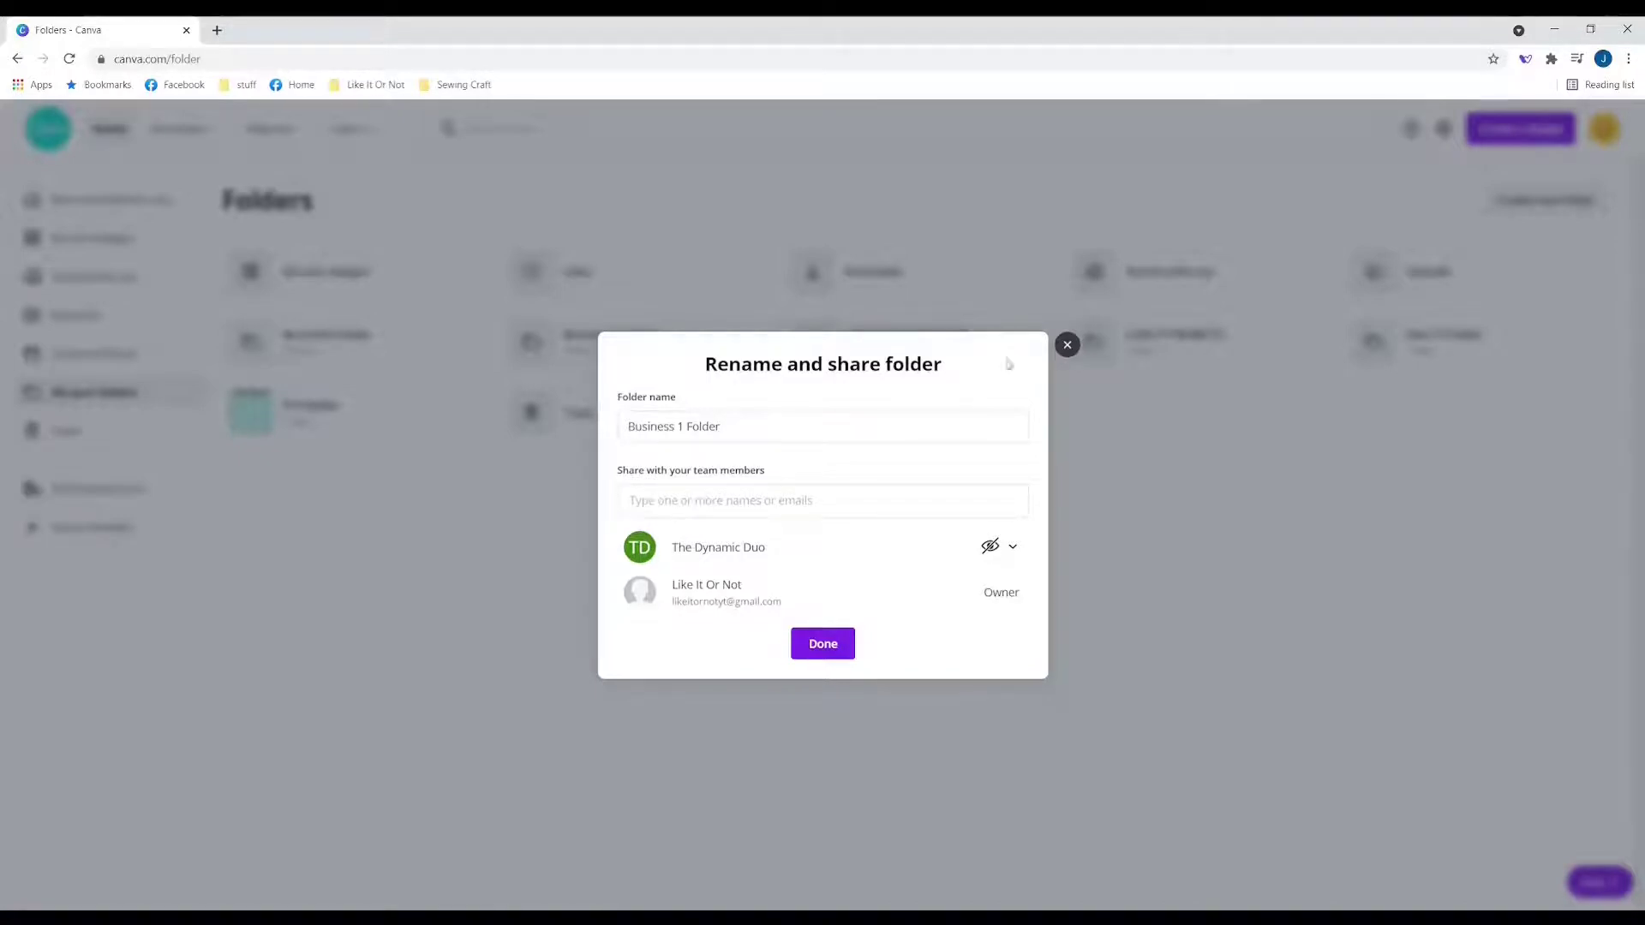
pyautogui.click(1067, 344)
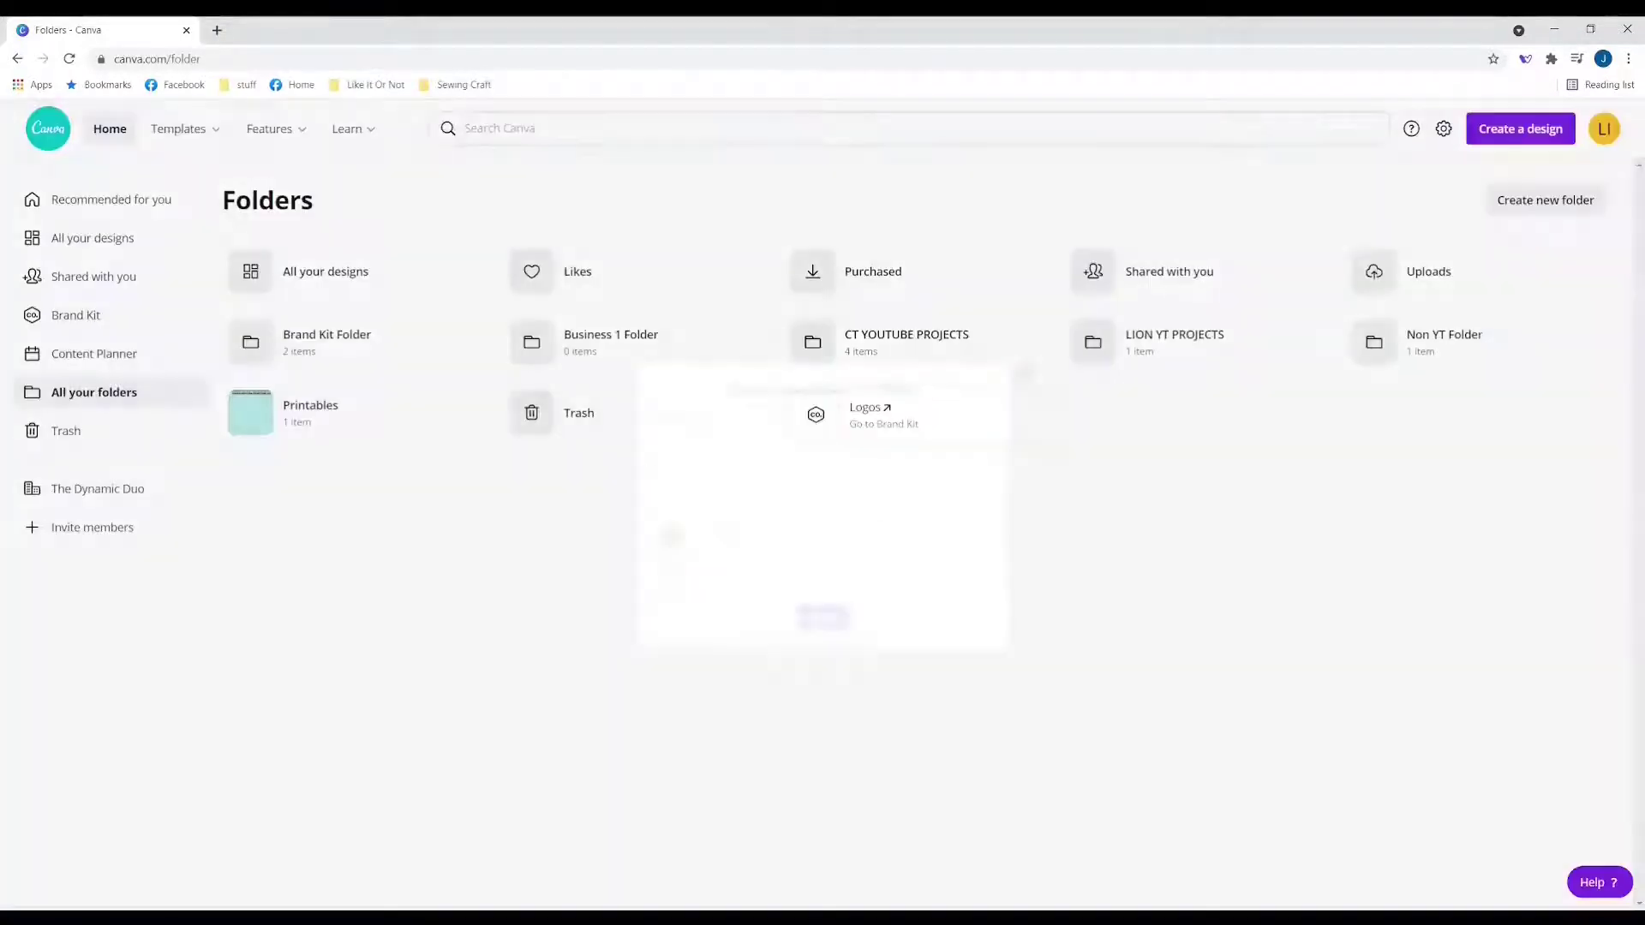
# Search the help for "Team", read the article on sharing folders with teams and team members, and close the help.
pyautogui.click(1599, 883)
pyautogui.write('Team')
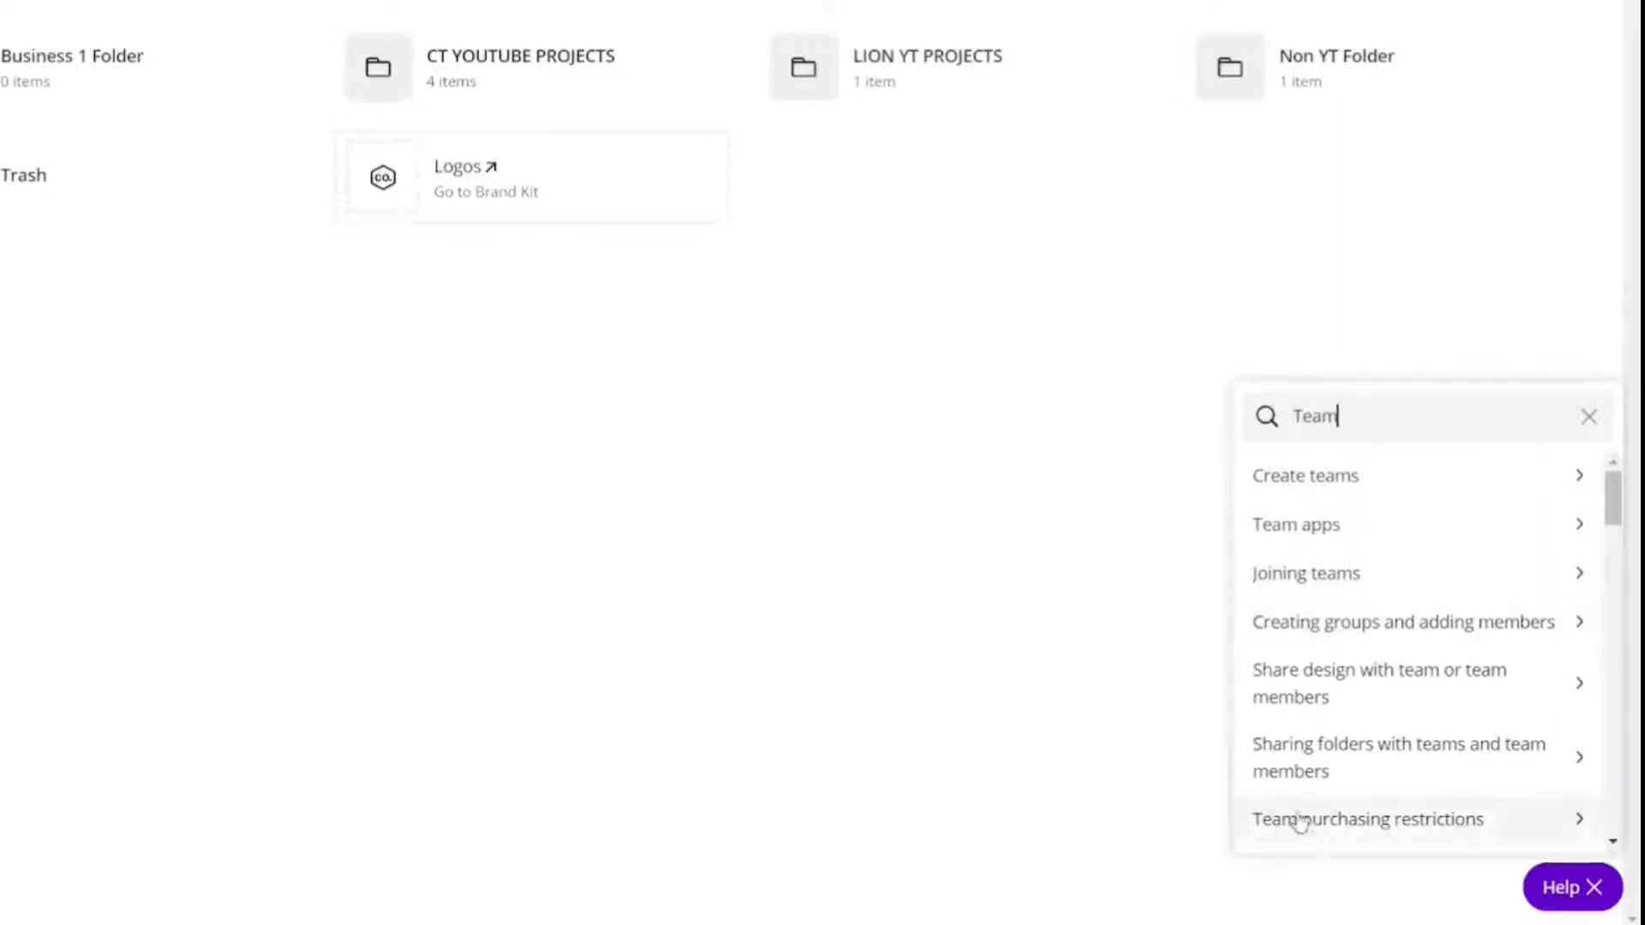
pyautogui.click(1307, 770)
pyautogui.scroll(-2, 1293, 656)
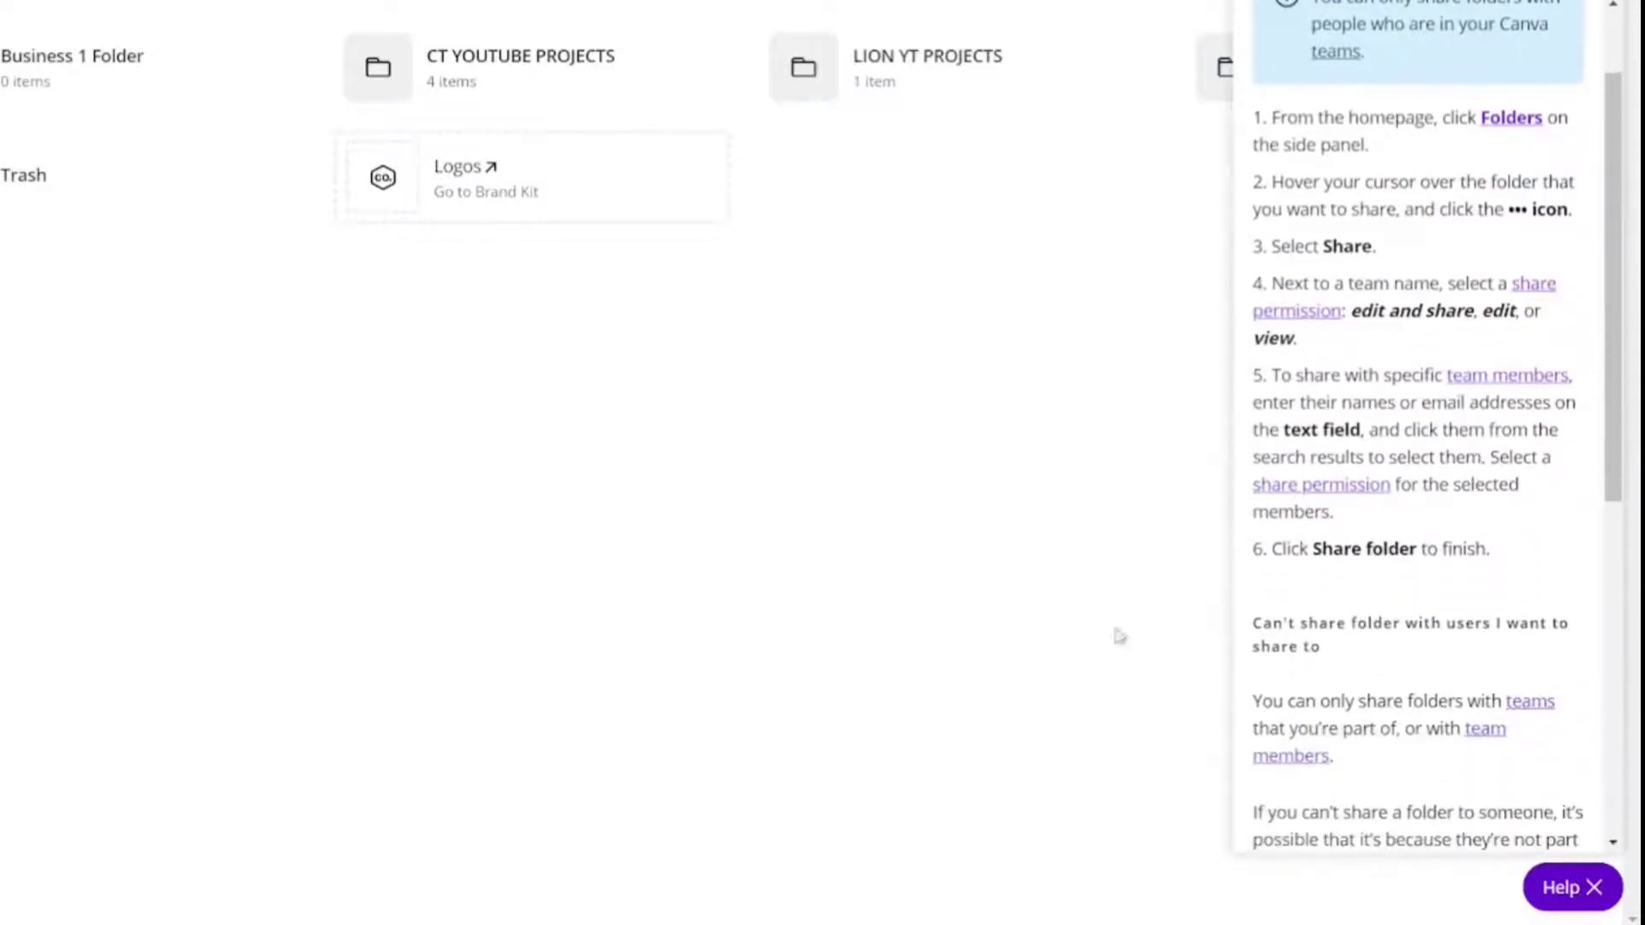
pyautogui.click(1593, 887)
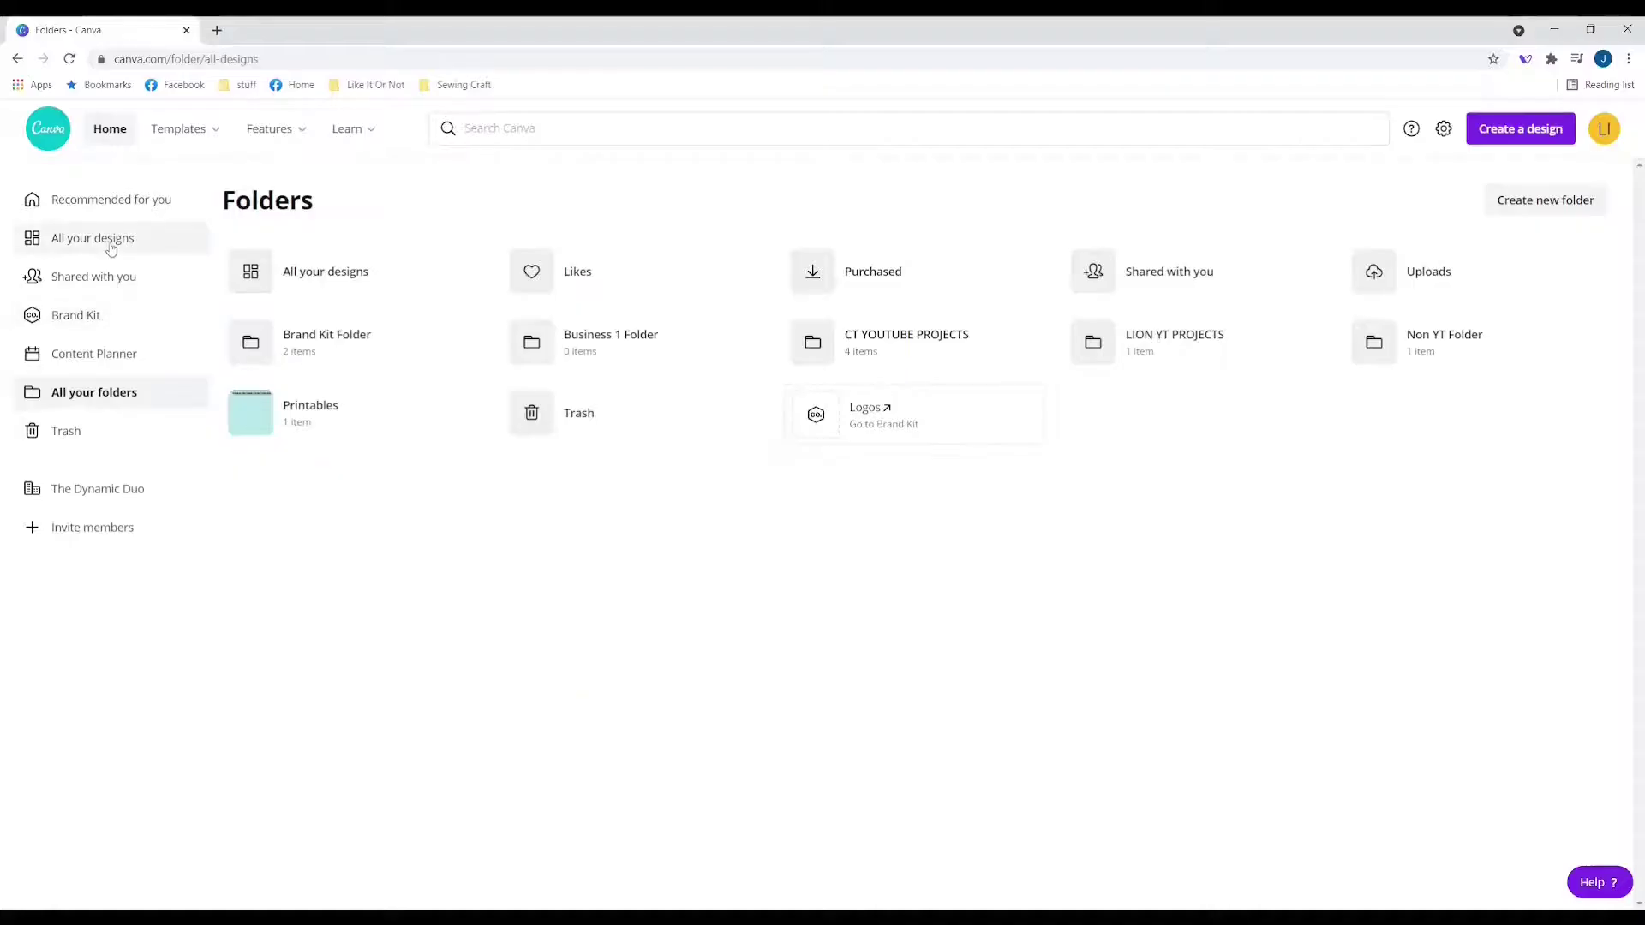
# Move the CANVA ORGANIZATION FREE & PRO design from all designs into the CT YOUTUBE PROJECTS folder.
pyautogui.click(111, 248)
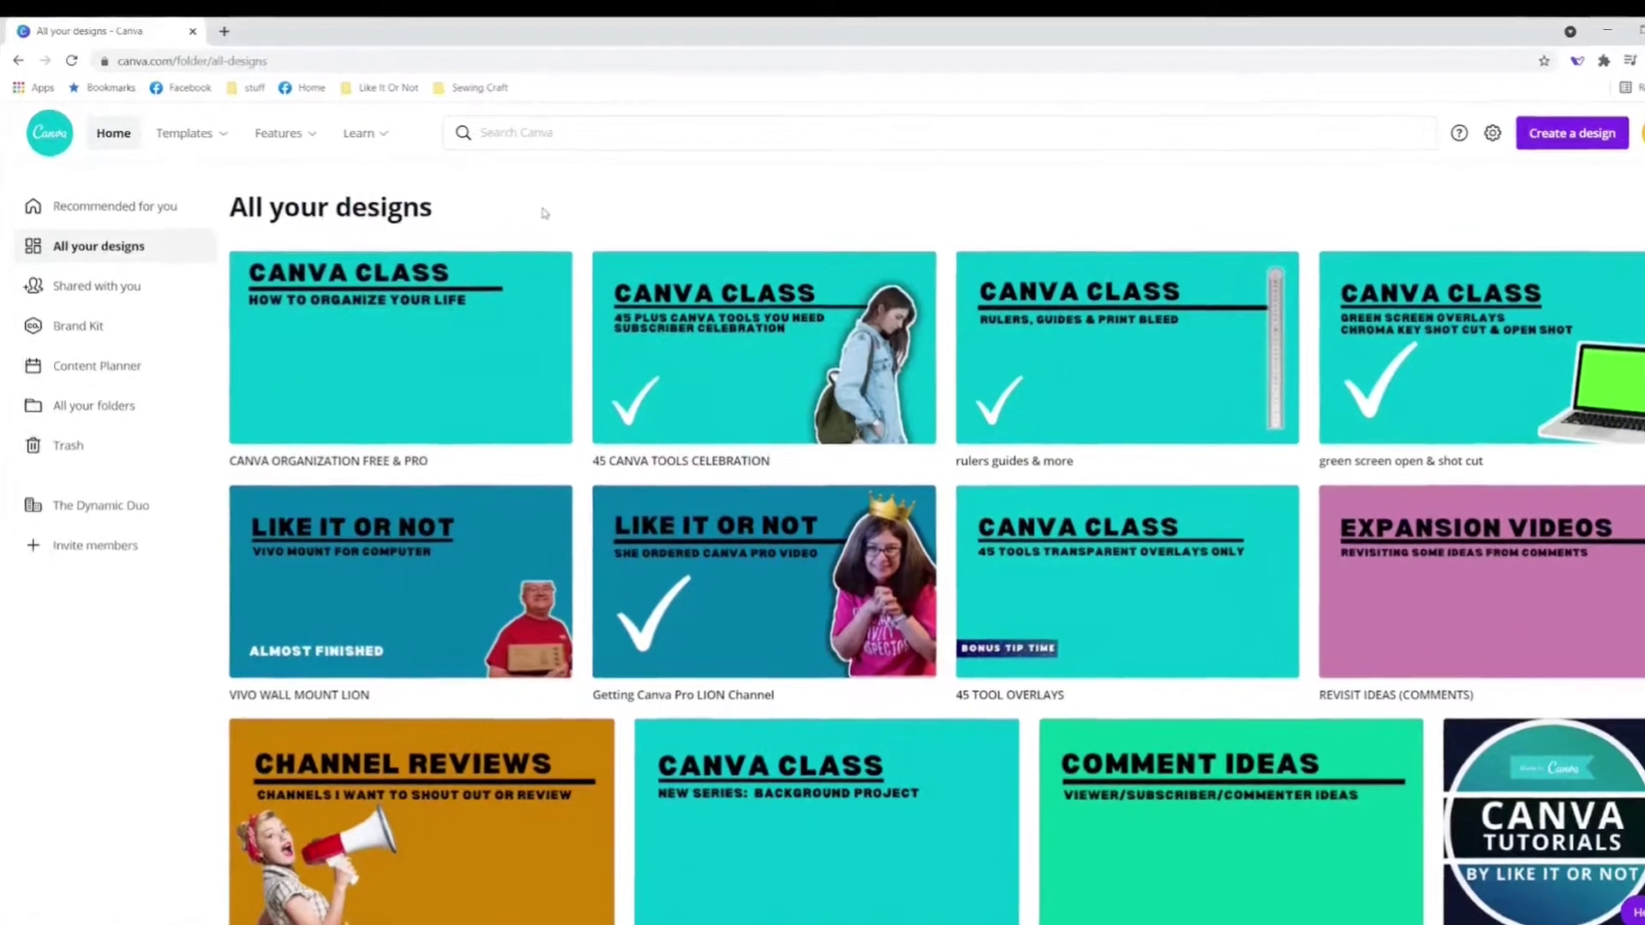
pyautogui.click(534, 268)
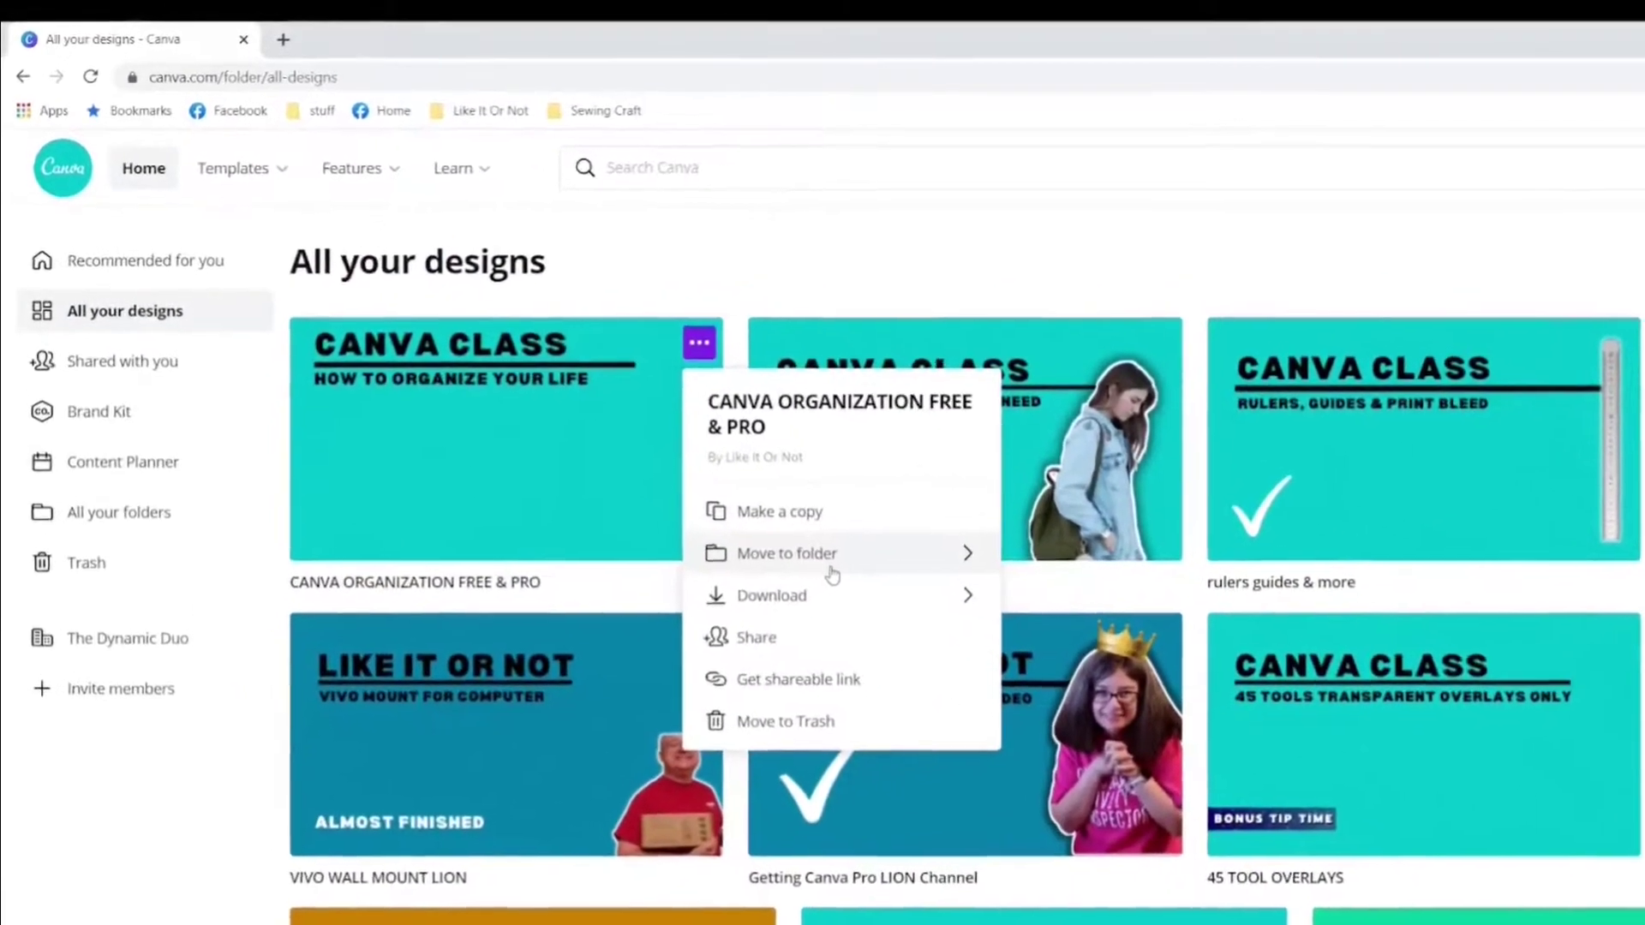
pyautogui.click(838, 570)
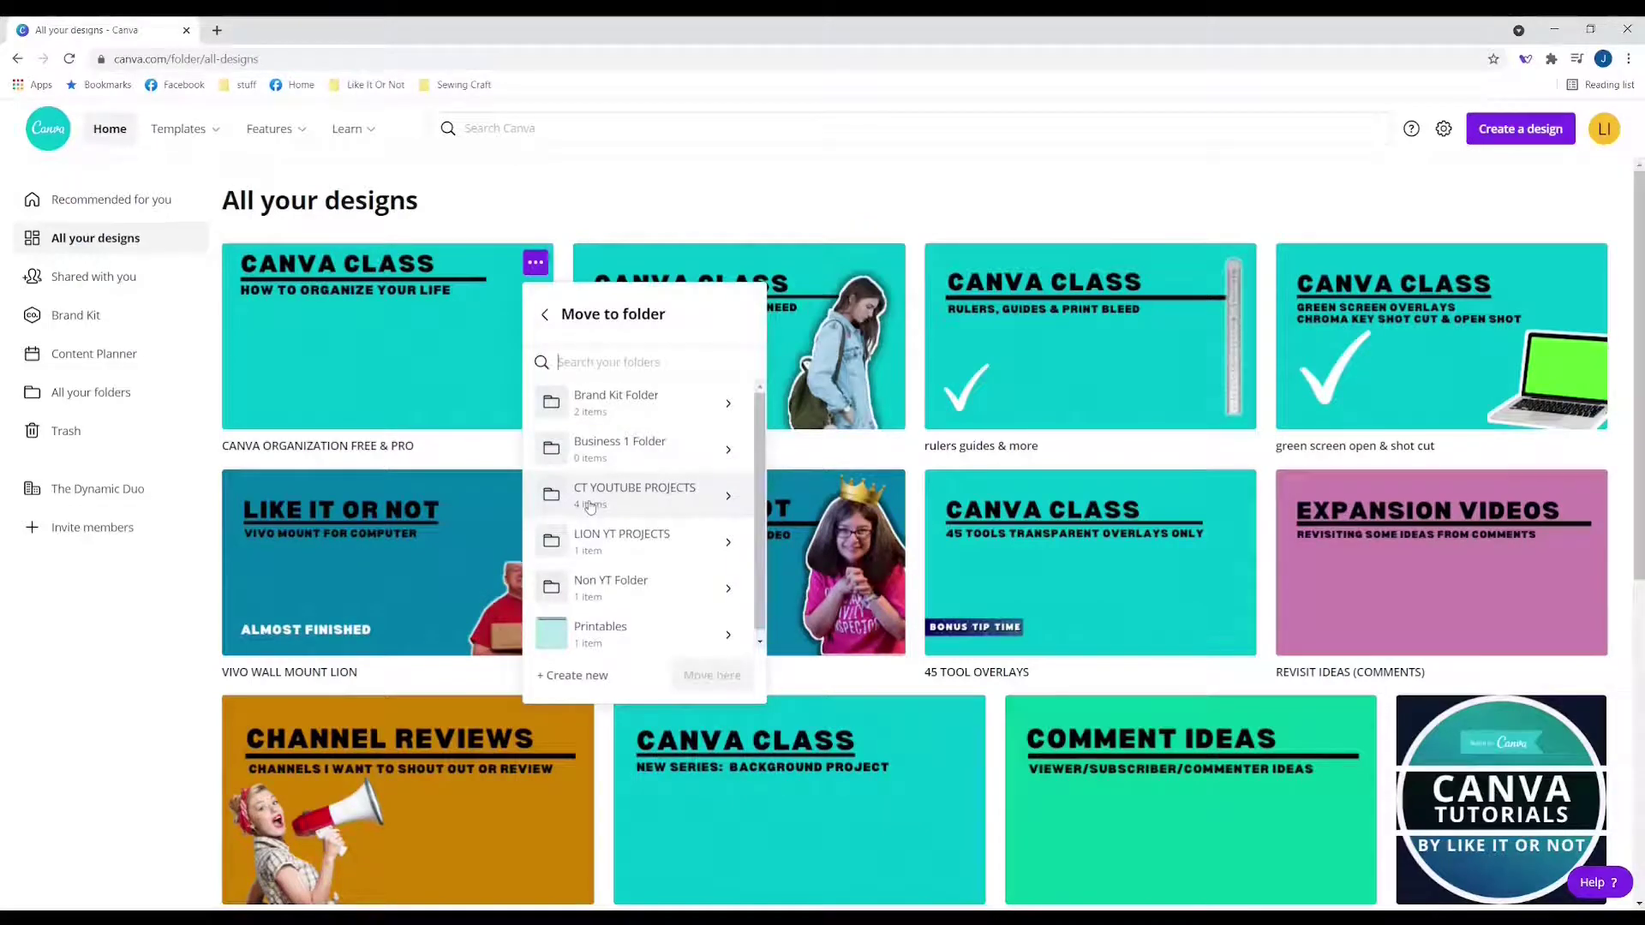
pyautogui.click(590, 507)
pyautogui.click(742, 678)
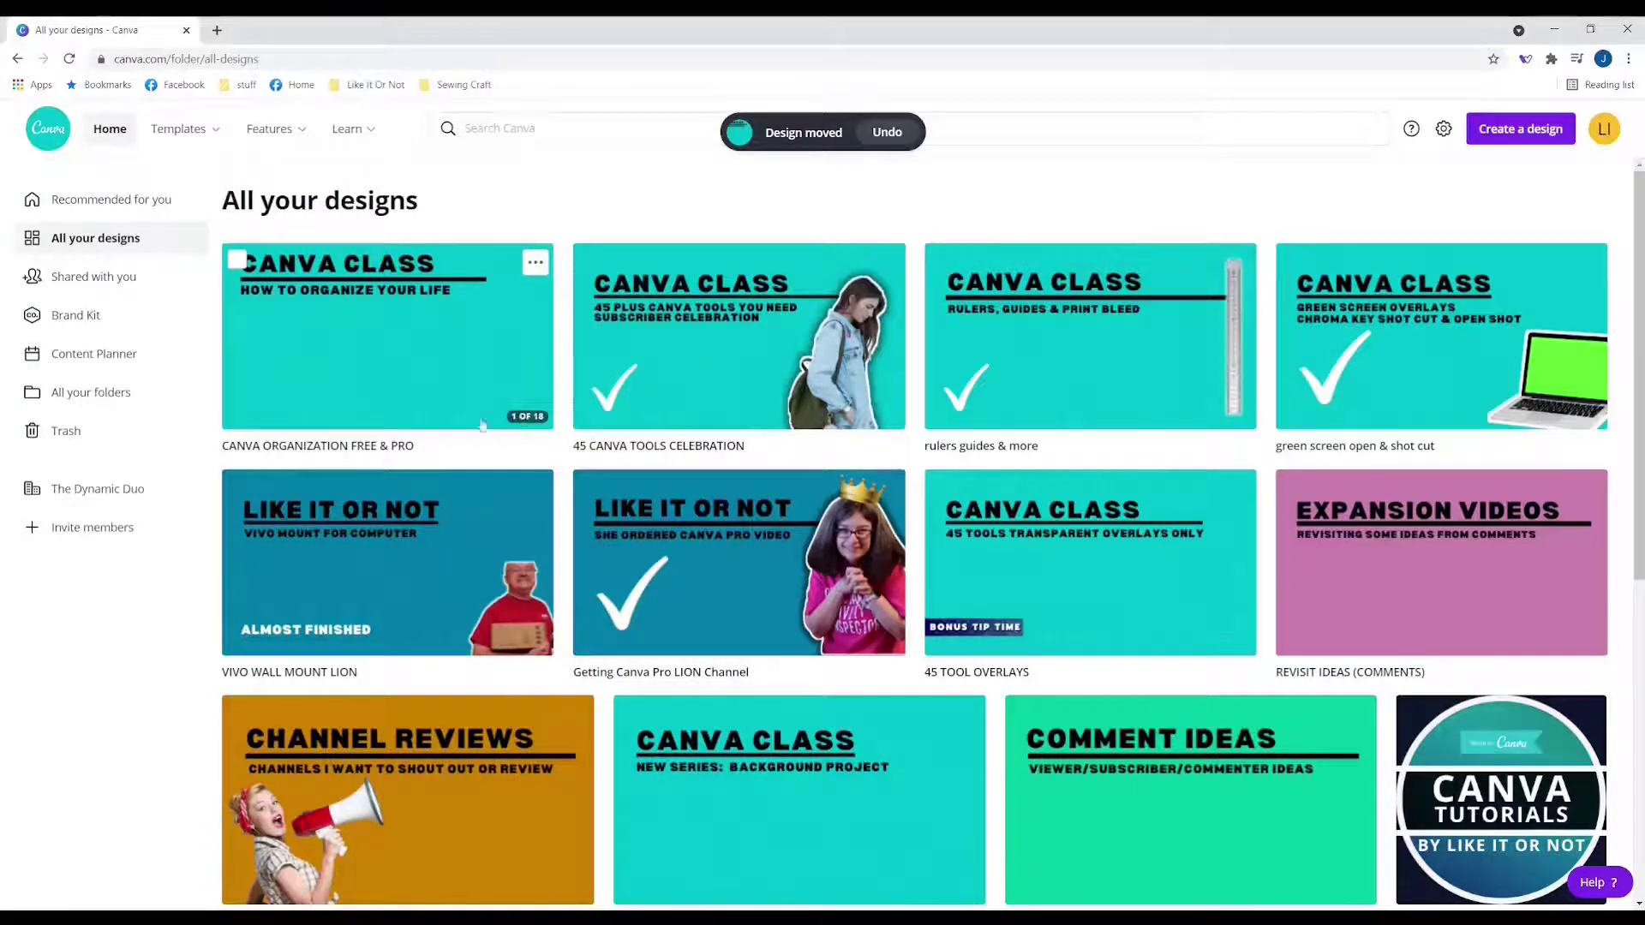
# Create a subfolder named CT YOUTUBE DONE inside the CT YOUTUBE PROJECTS folder.
pyautogui.click(111, 392)
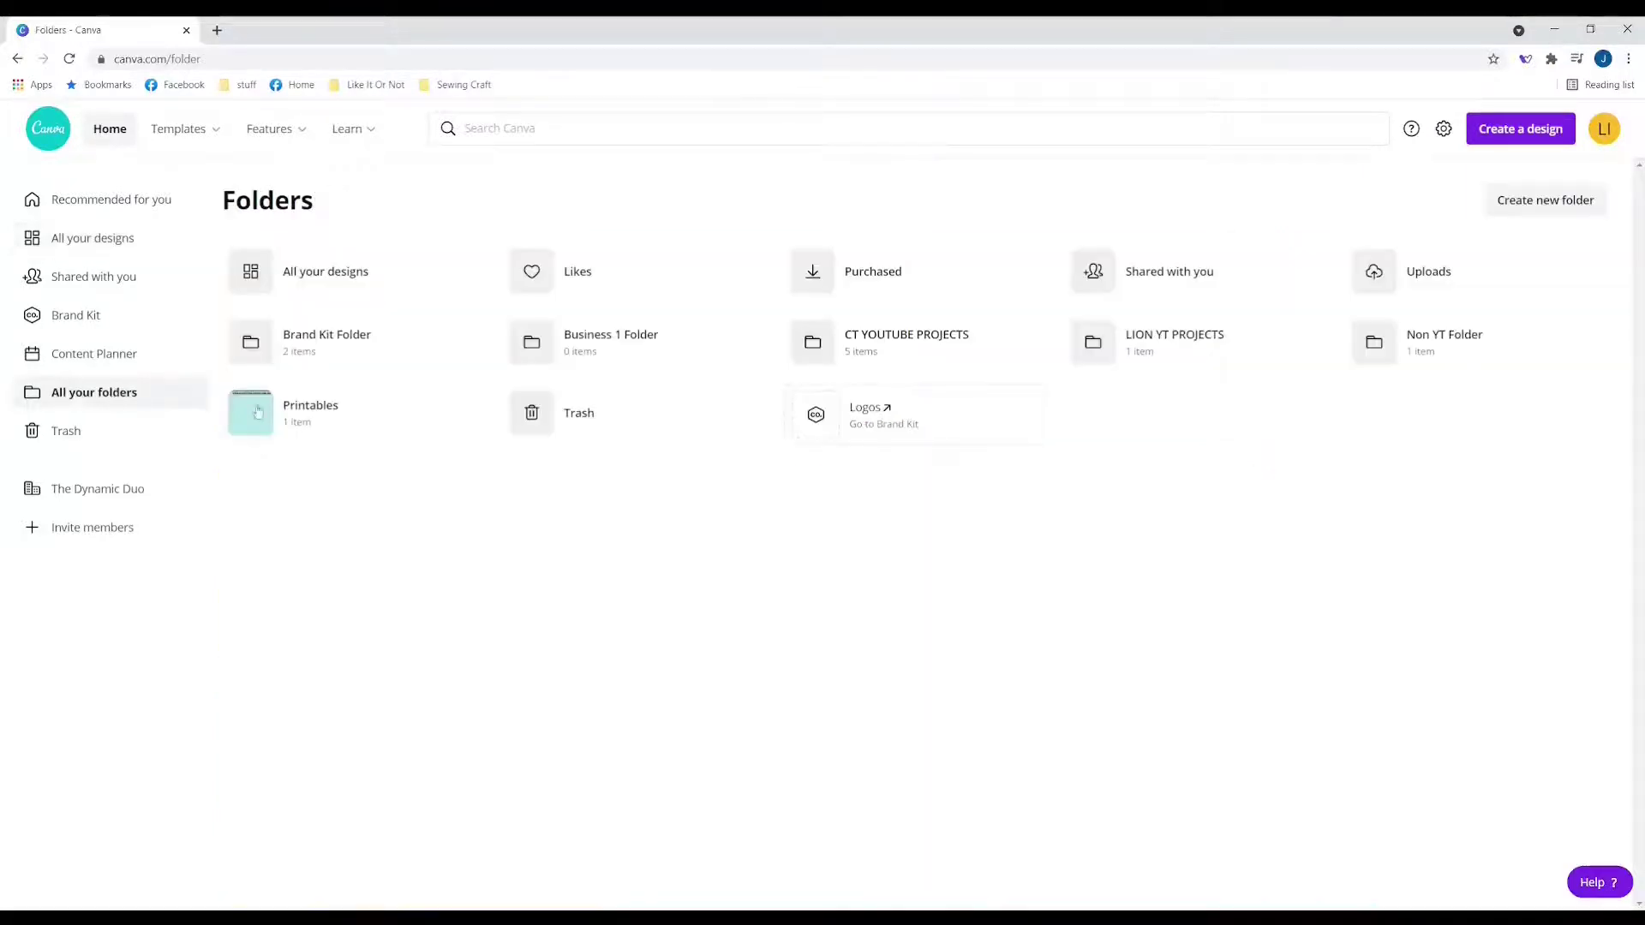
pyautogui.click(855, 359)
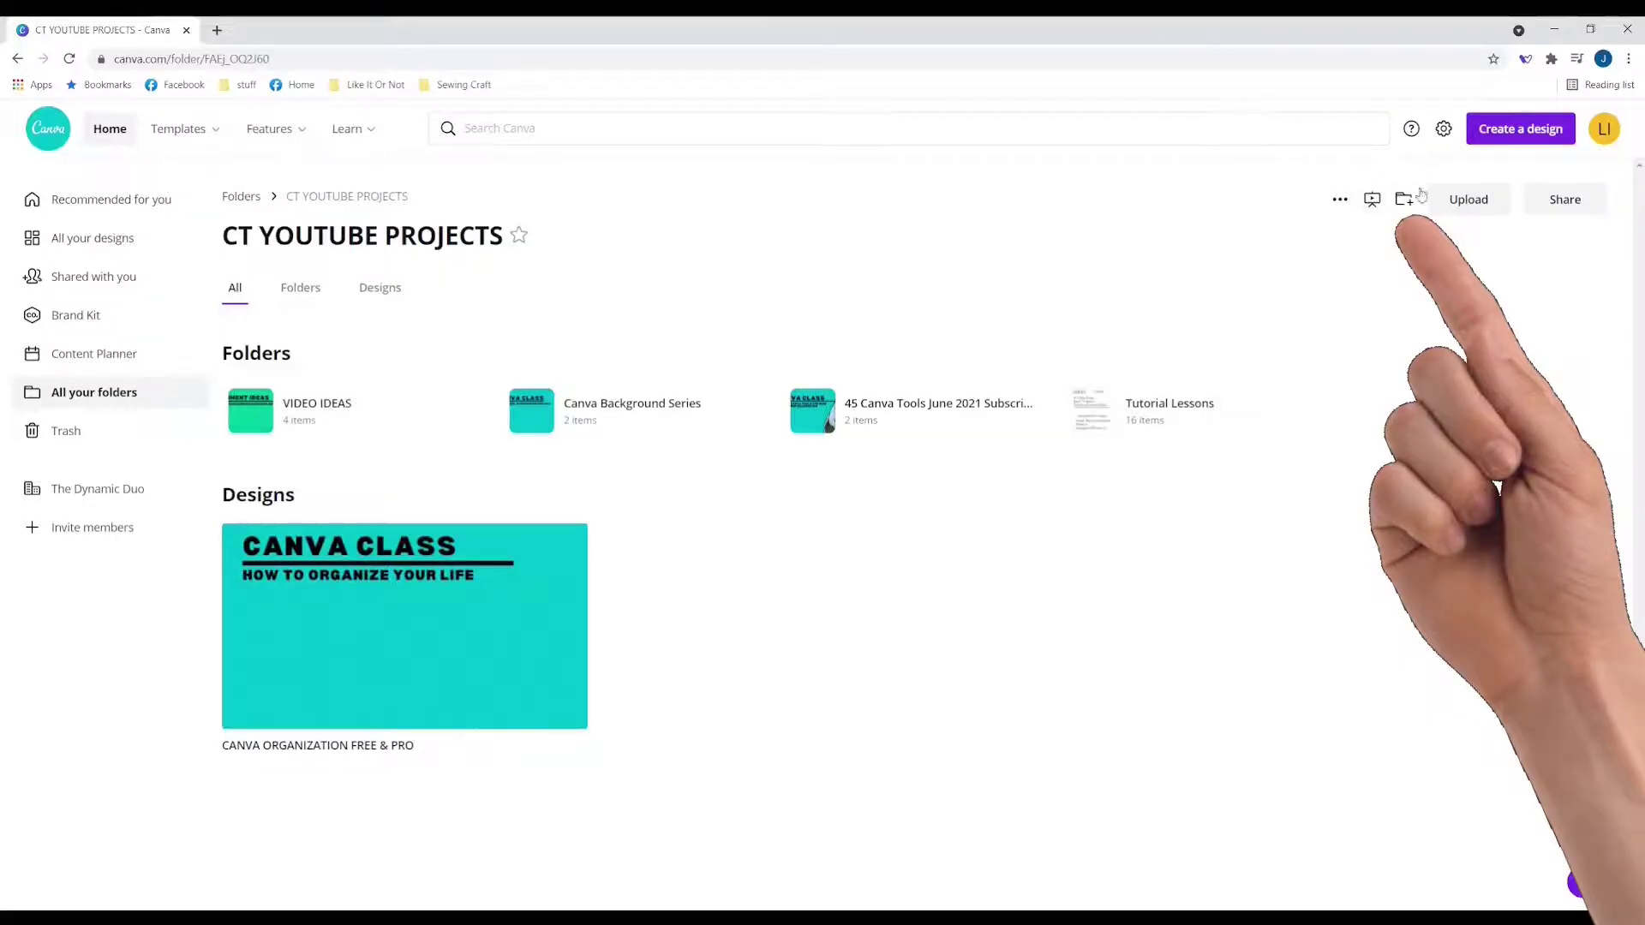
pyautogui.click(1404, 199)
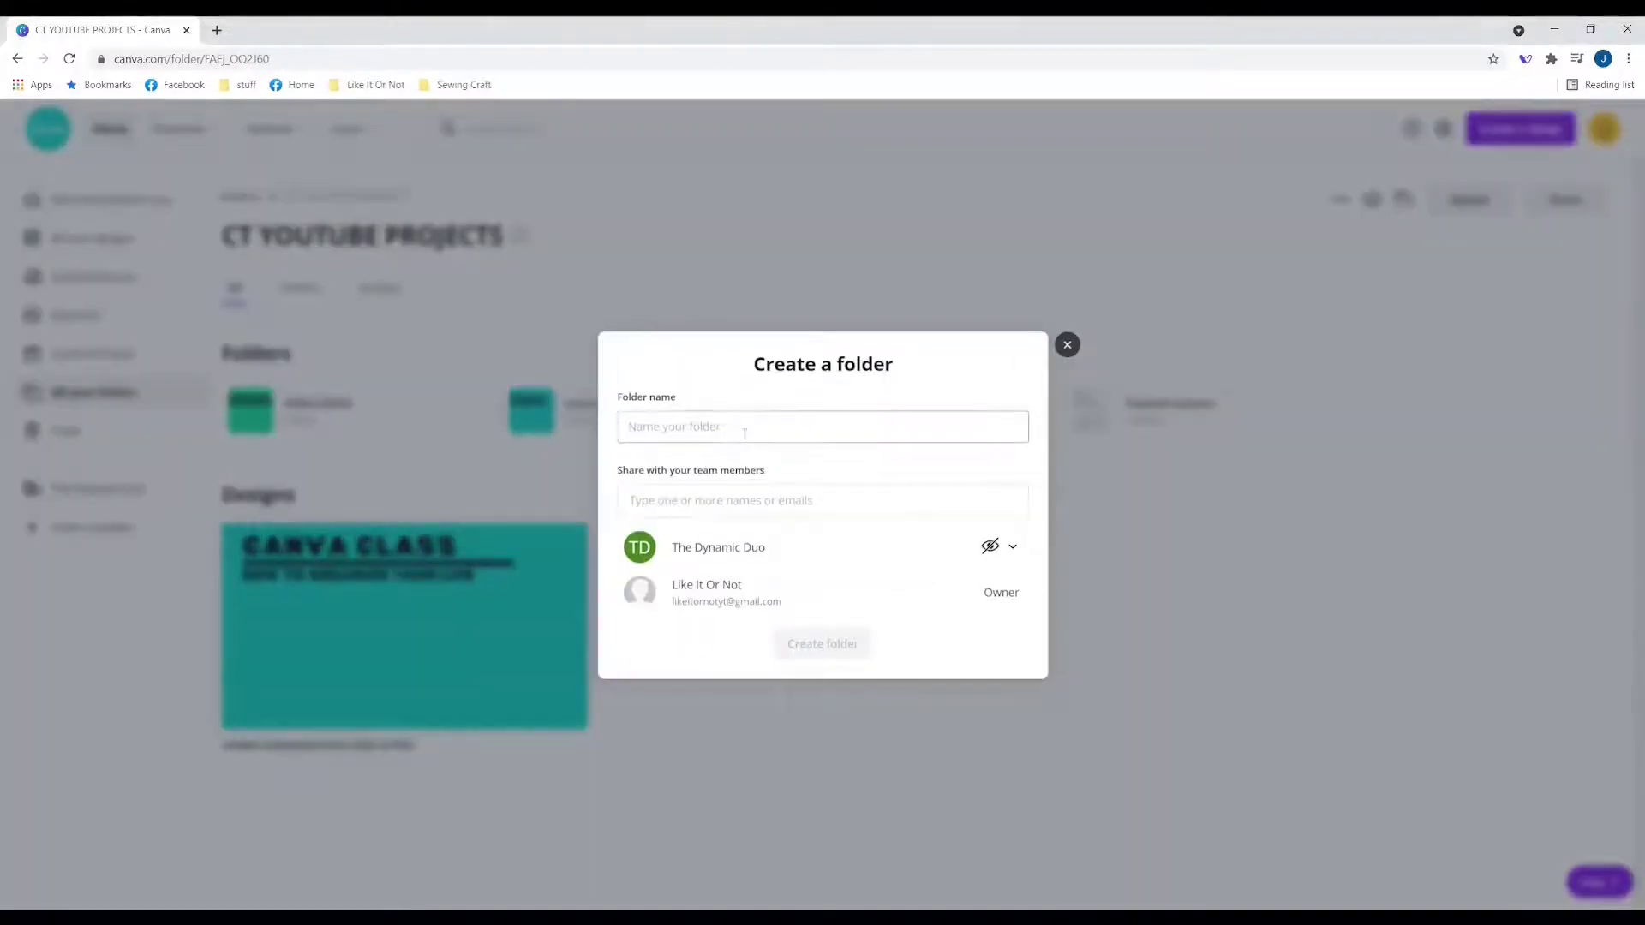
pyautogui.write('DONE')
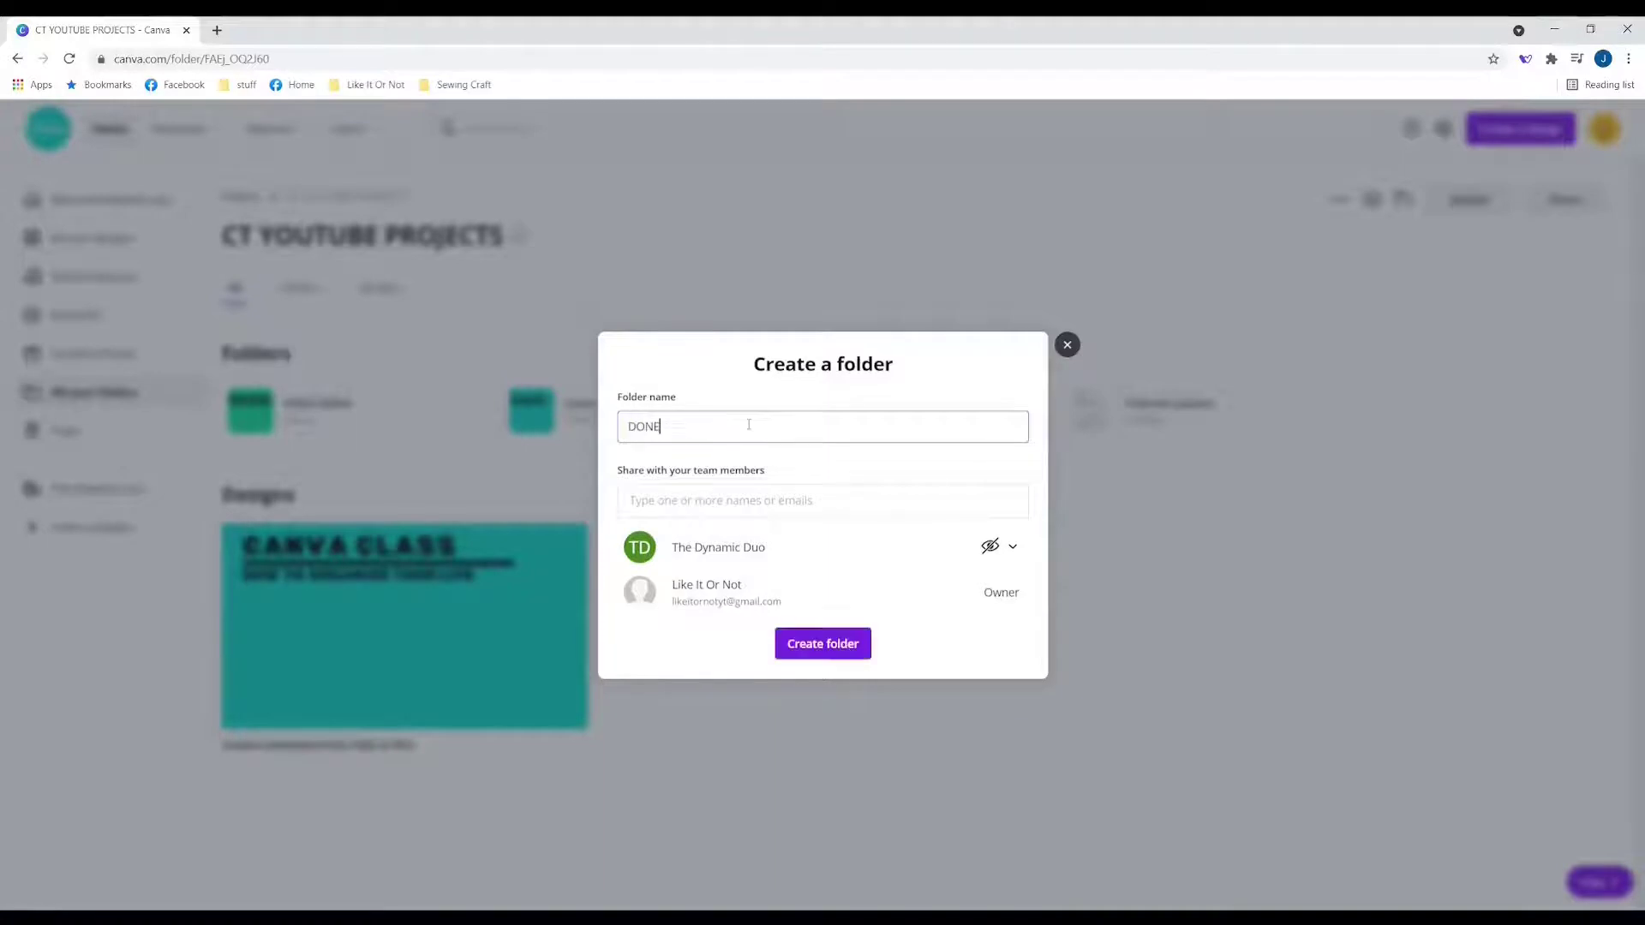
pyautogui.press('BackSpace')
pyautogui.press('BackSpace')
pyautogui.press('BackSpace')
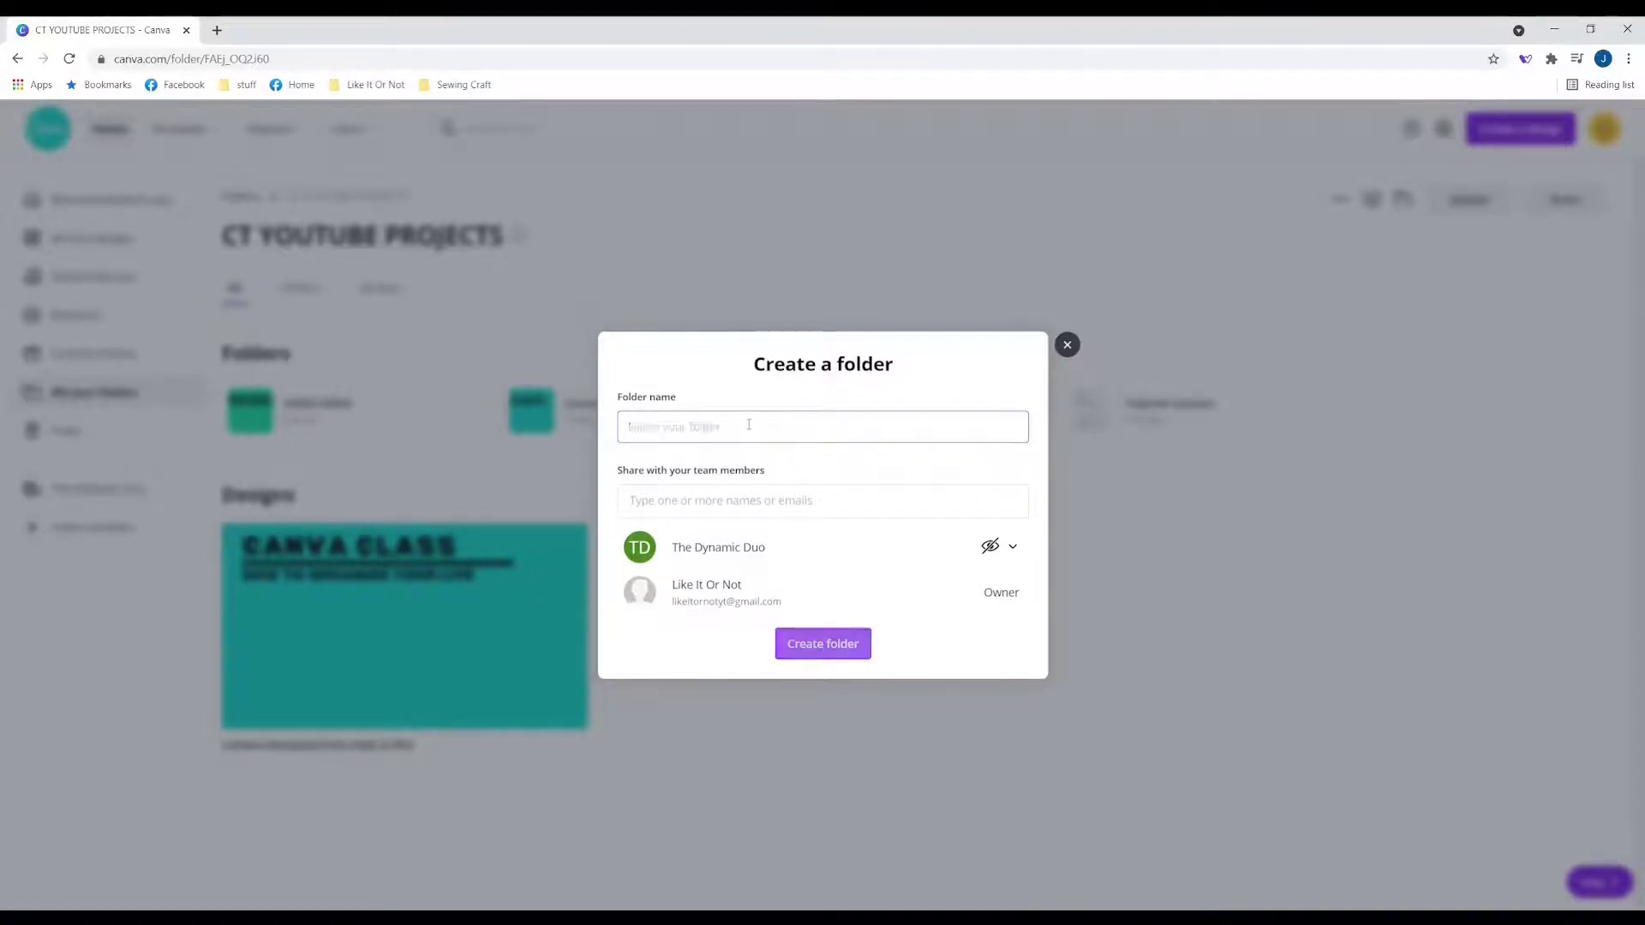
pyautogui.write('CT YOUTUBE DONE')
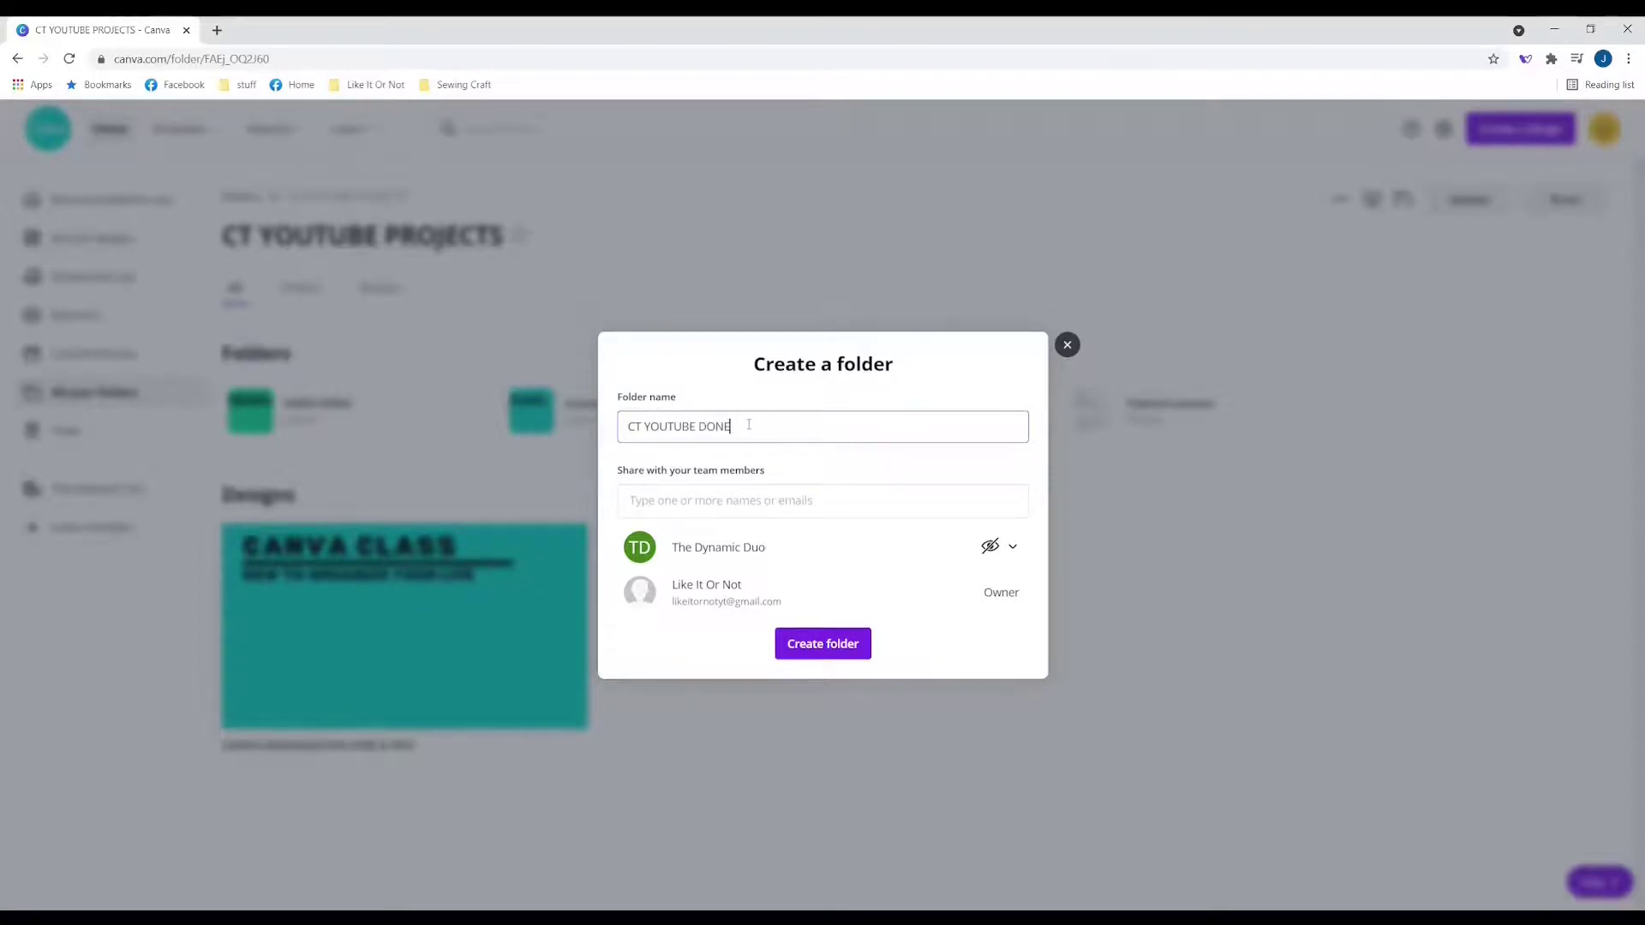
pyautogui.click(840, 641)
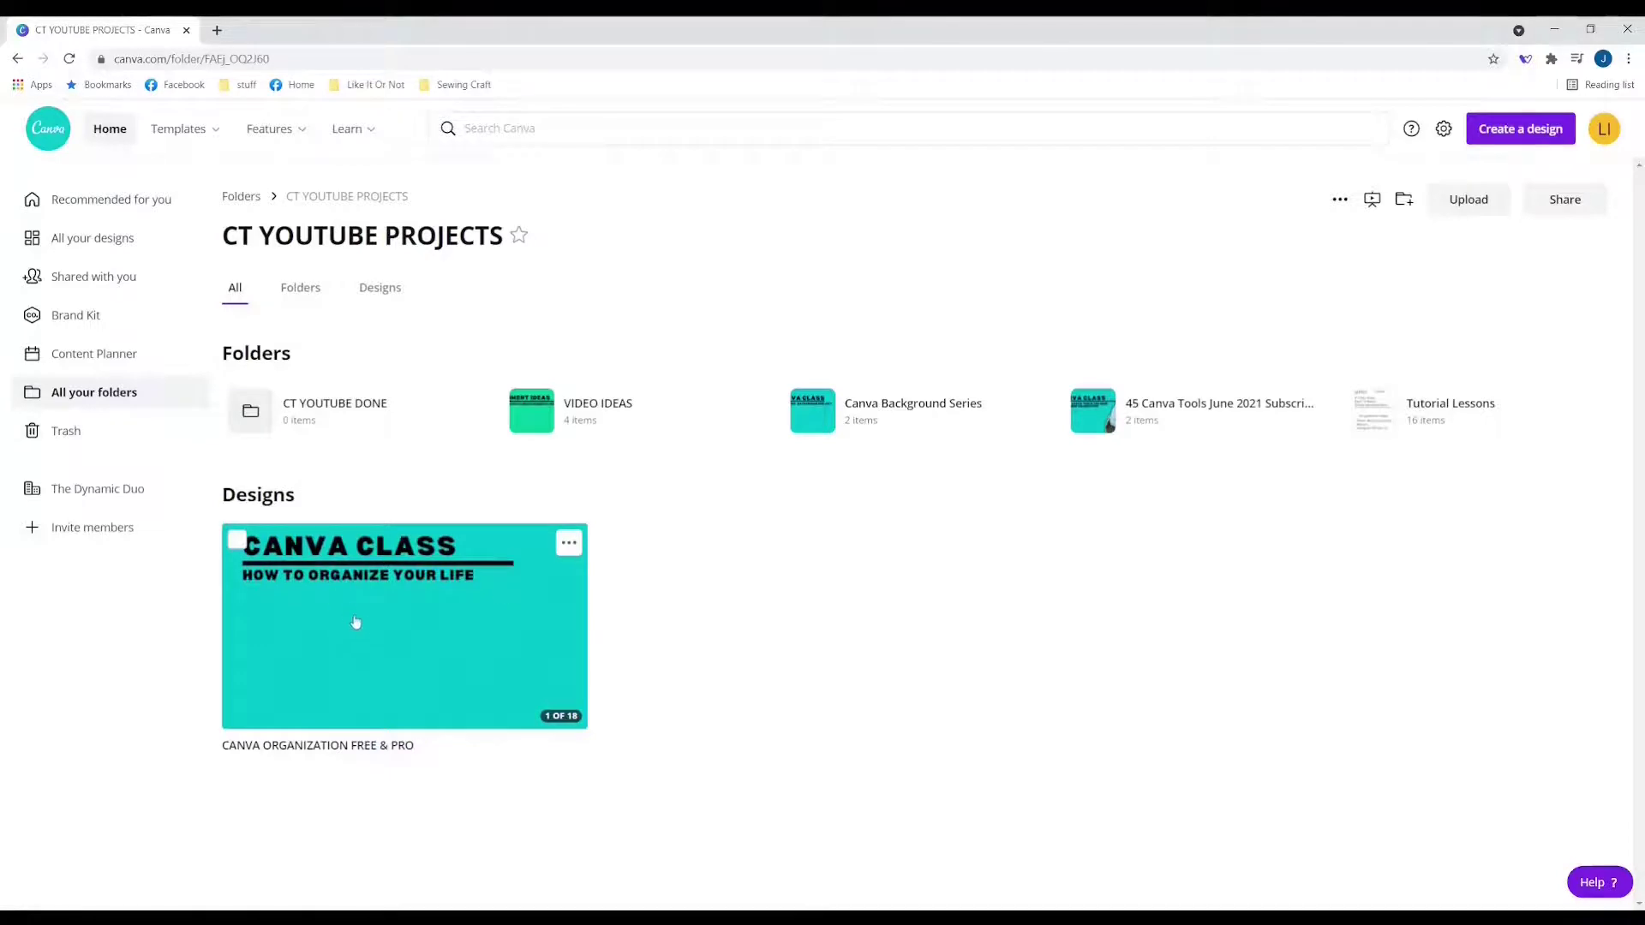
# Move the CANVA ORGANIZATION FREE & PRO design into the CT YOUTUBE DONE subfolder and check that subfolder's contents.
pyautogui.moveTo(367, 626); pyautogui.dragTo(420, 705)
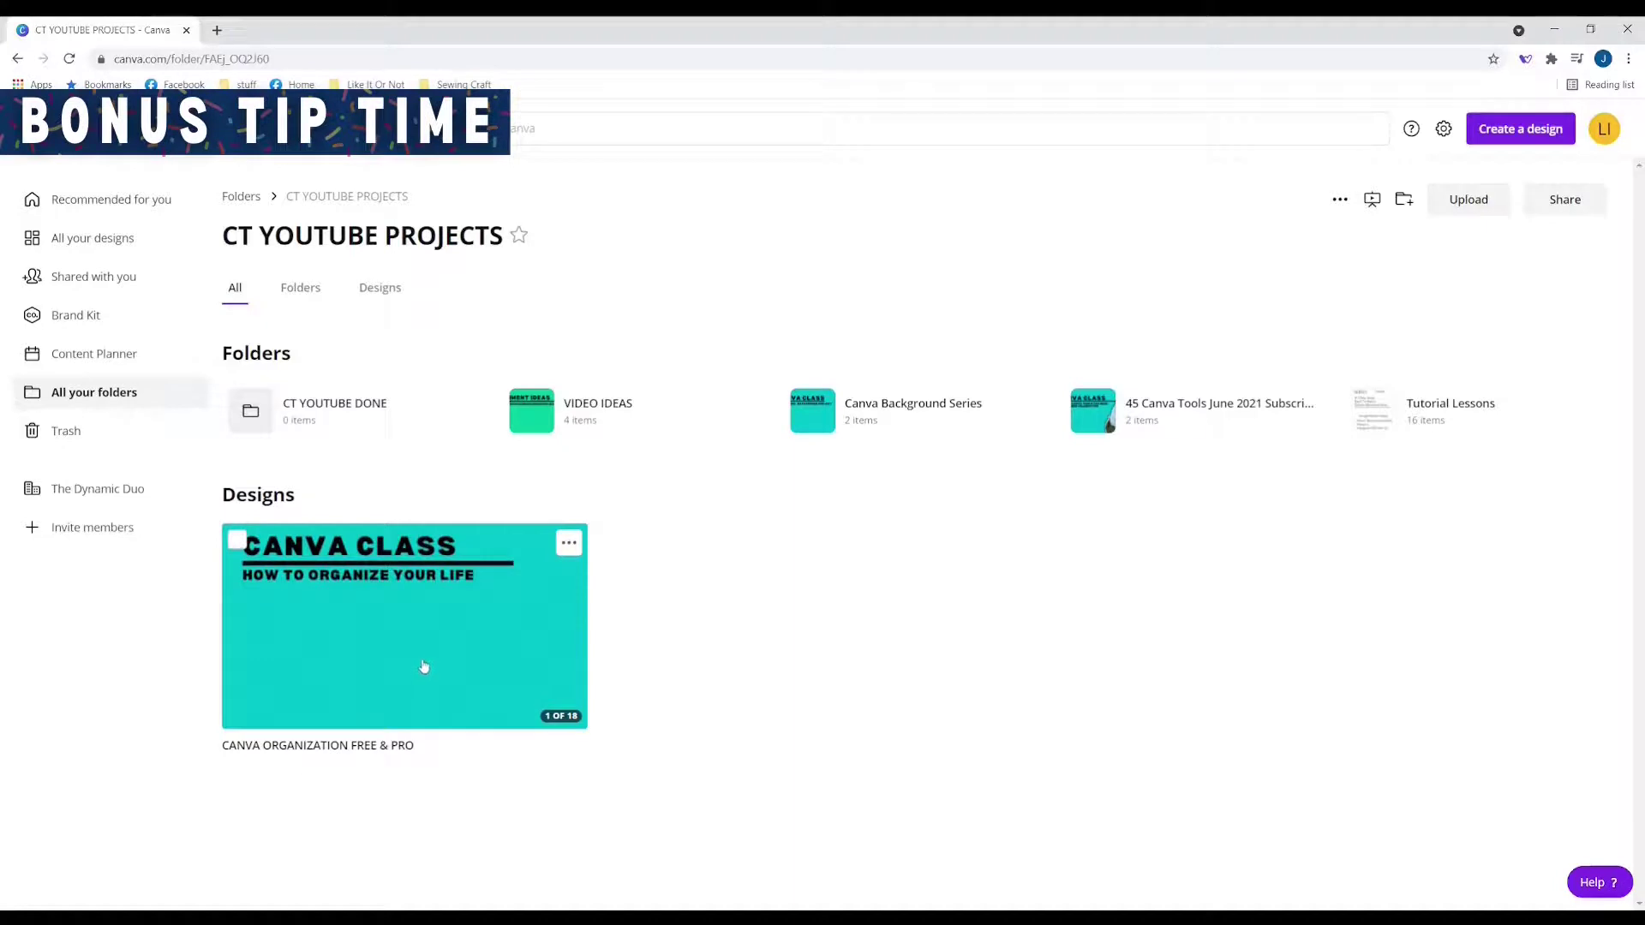
pyautogui.moveTo(423, 667); pyautogui.dragTo(280, 416)
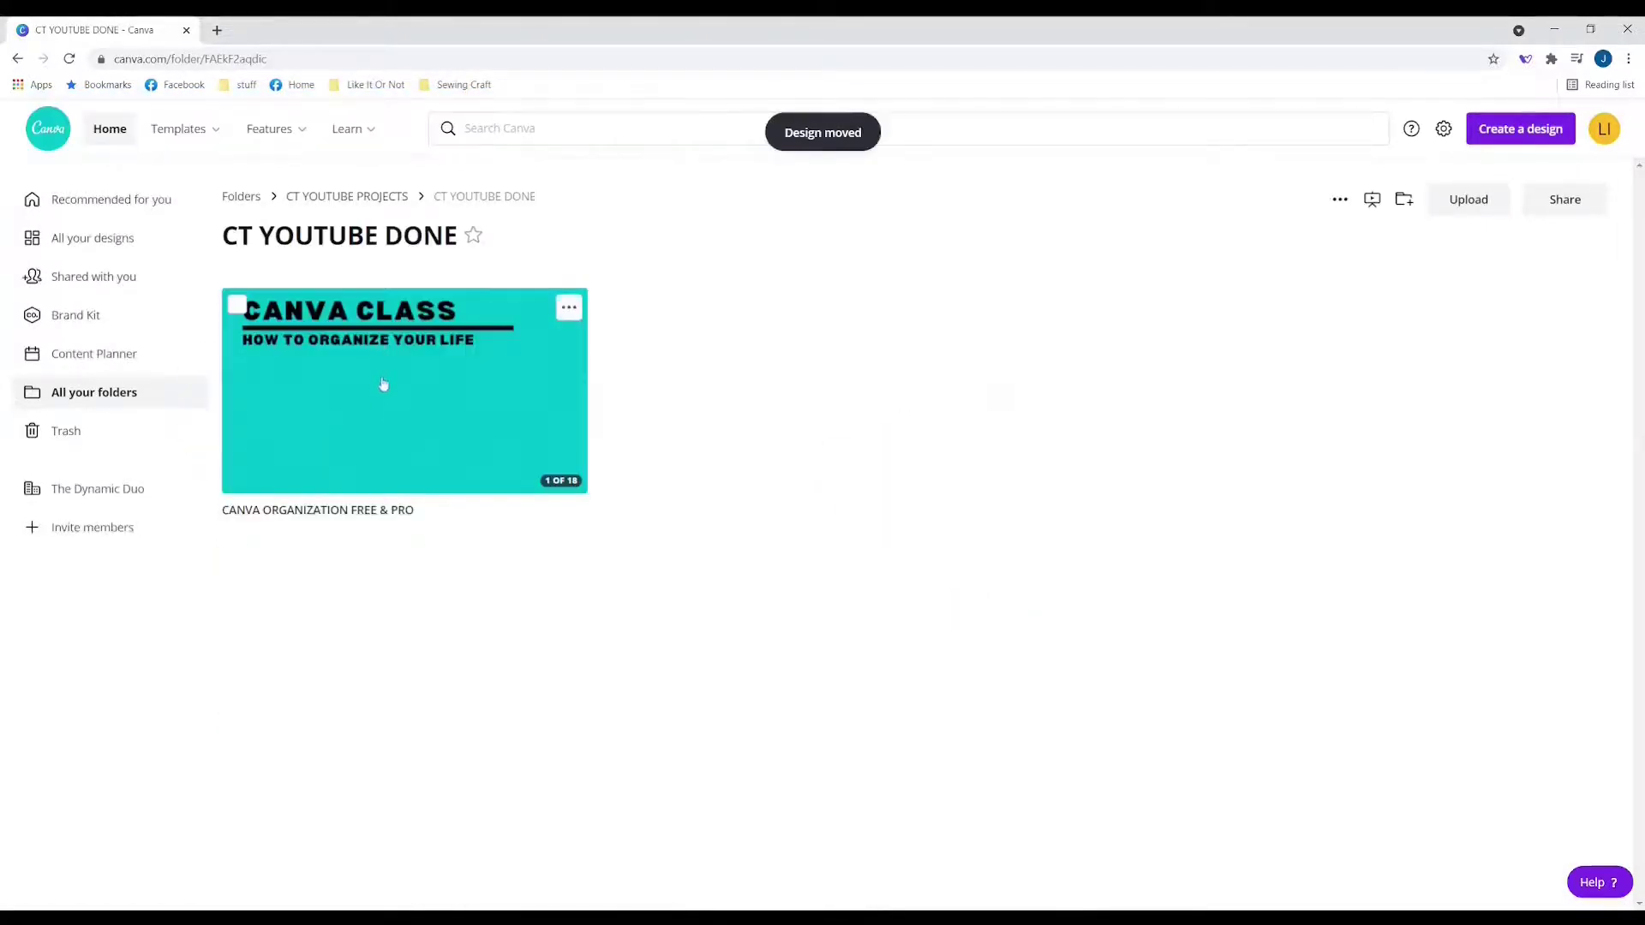
pyautogui.click(350, 197)
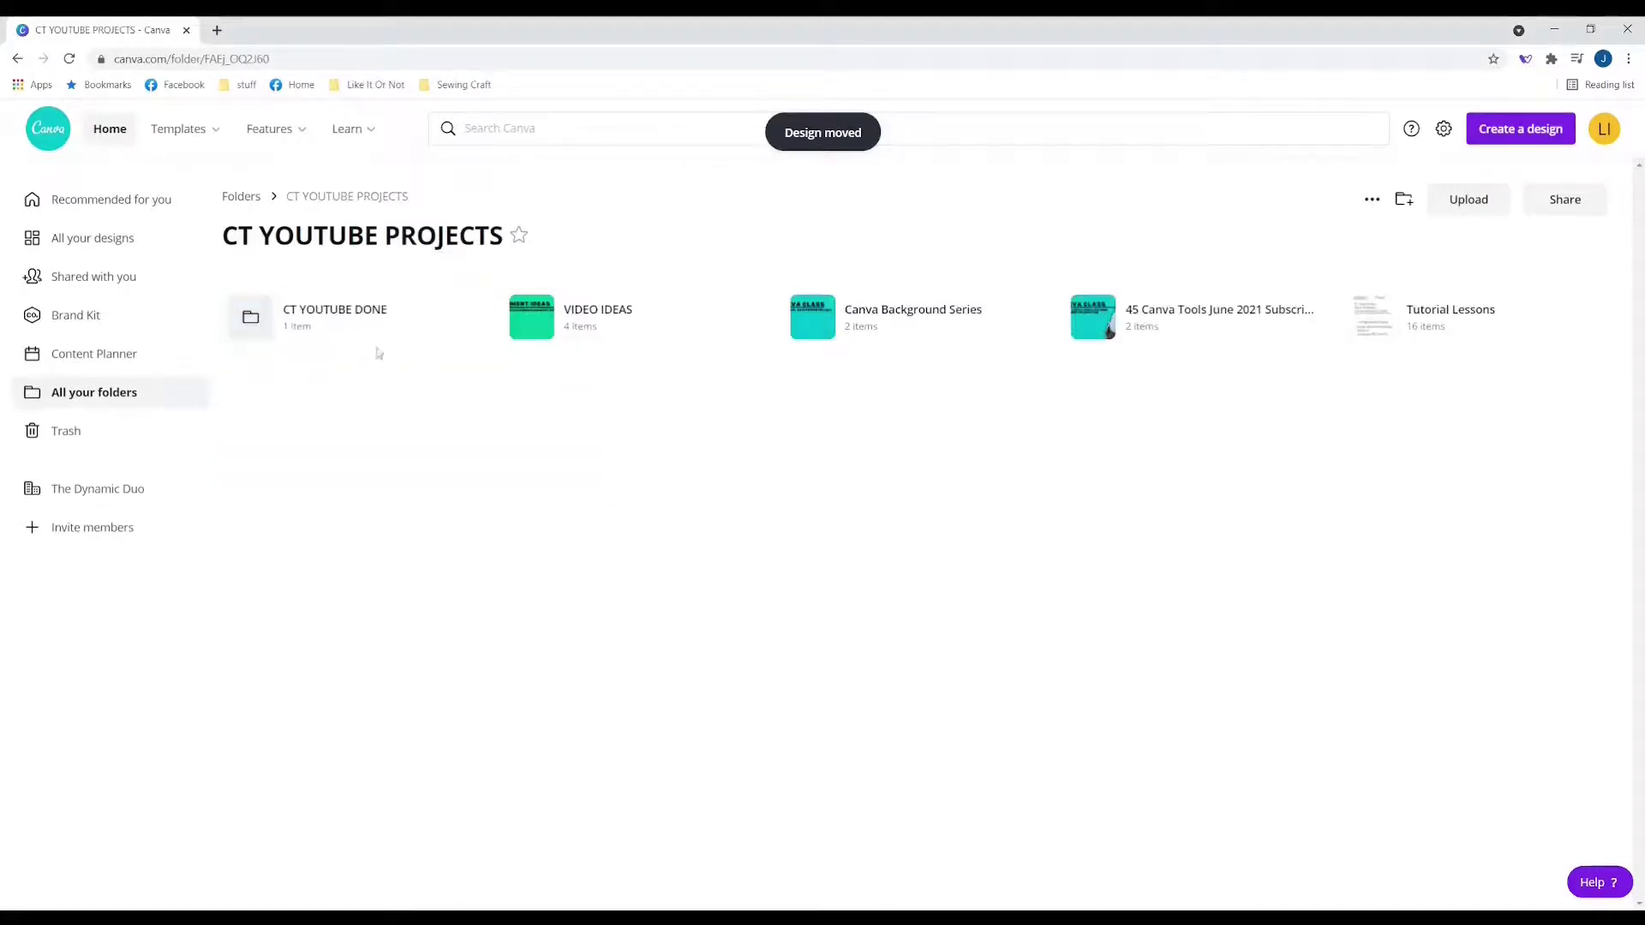
pyautogui.click(326, 322)
pyautogui.click(324, 321)
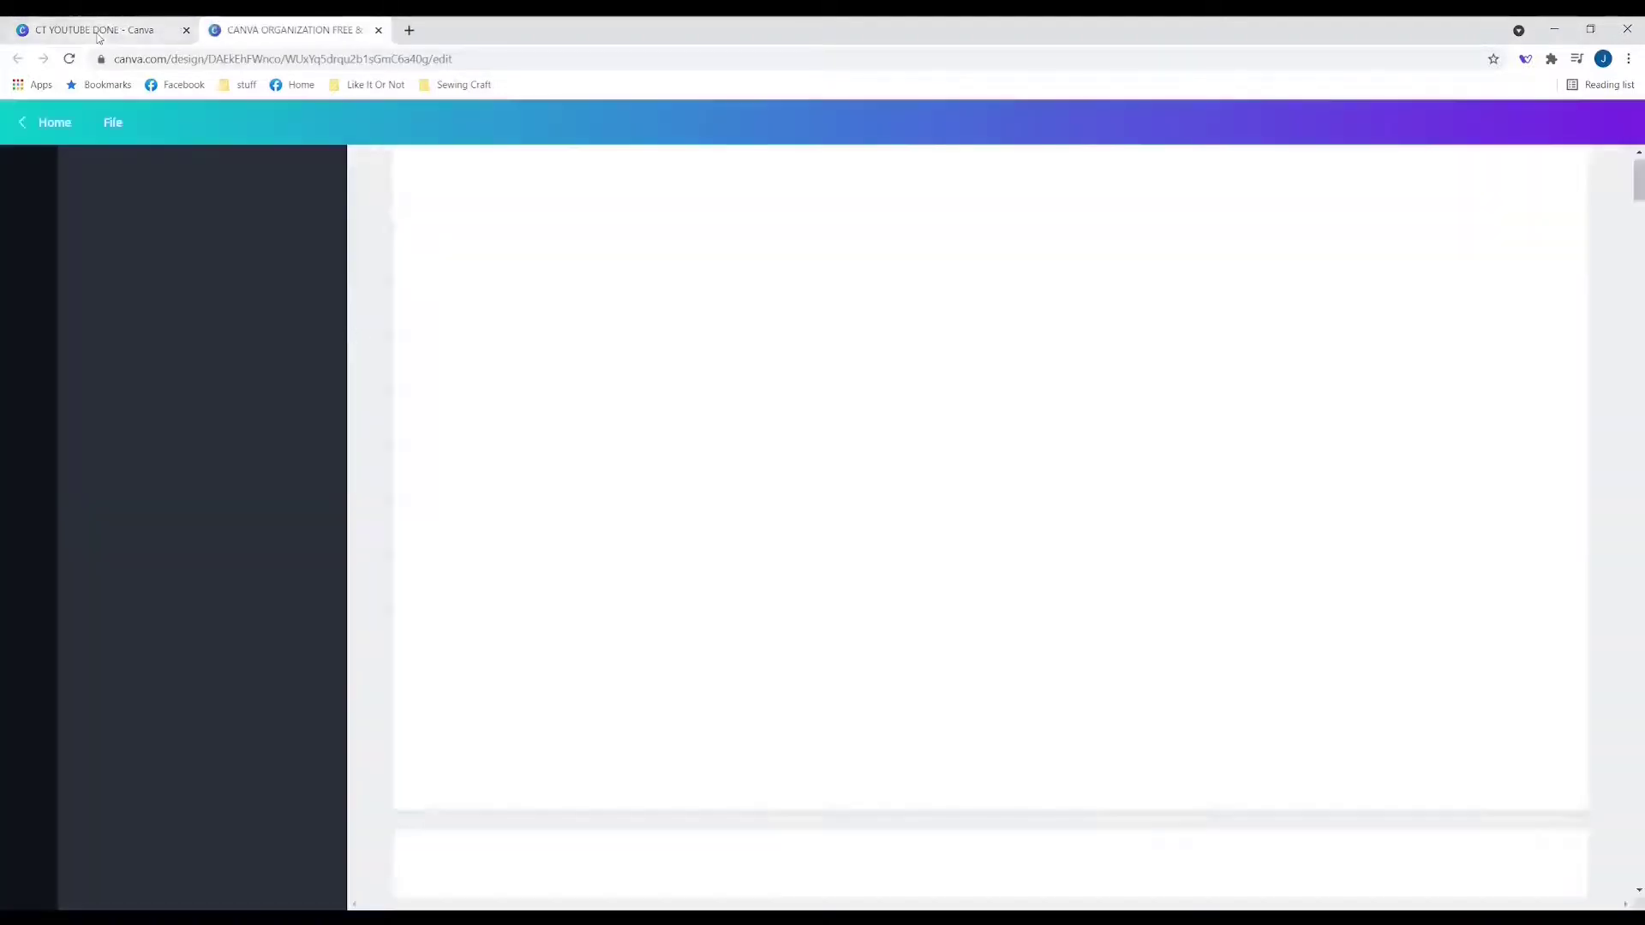
# Move the CANVA ORGANIZATION FREE & PRO design from CT YOUTUBE DONE back to the CT YOUTUBE PROJECTS folder.
pyautogui.click(97, 34)
pyautogui.click(570, 308)
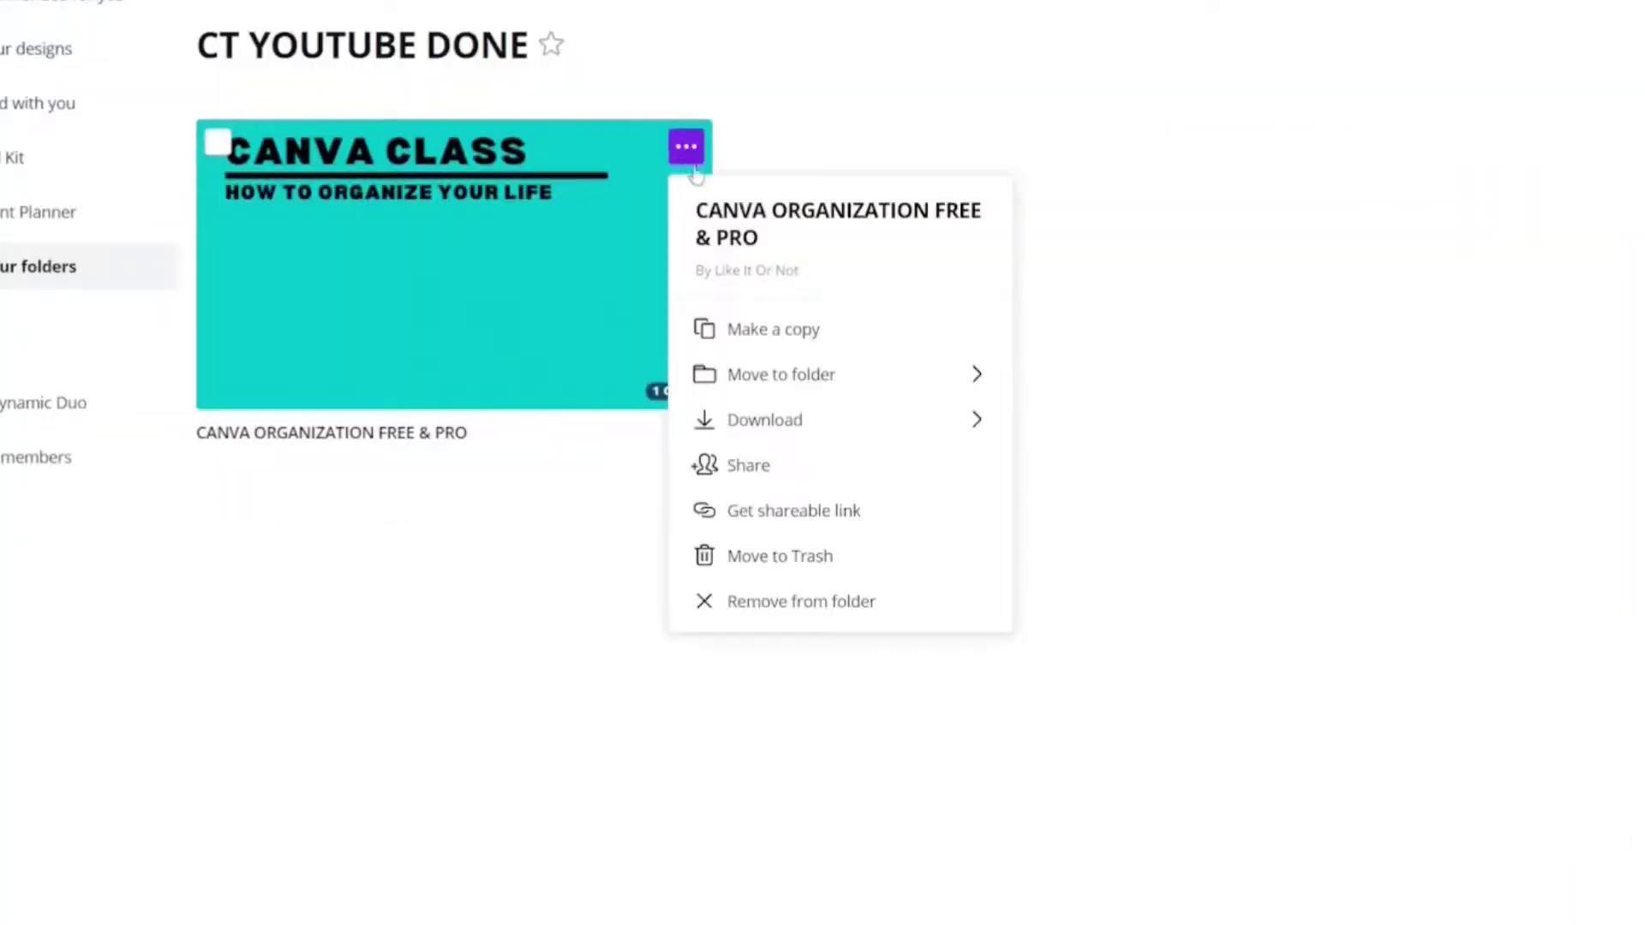
pyautogui.click(777, 377)
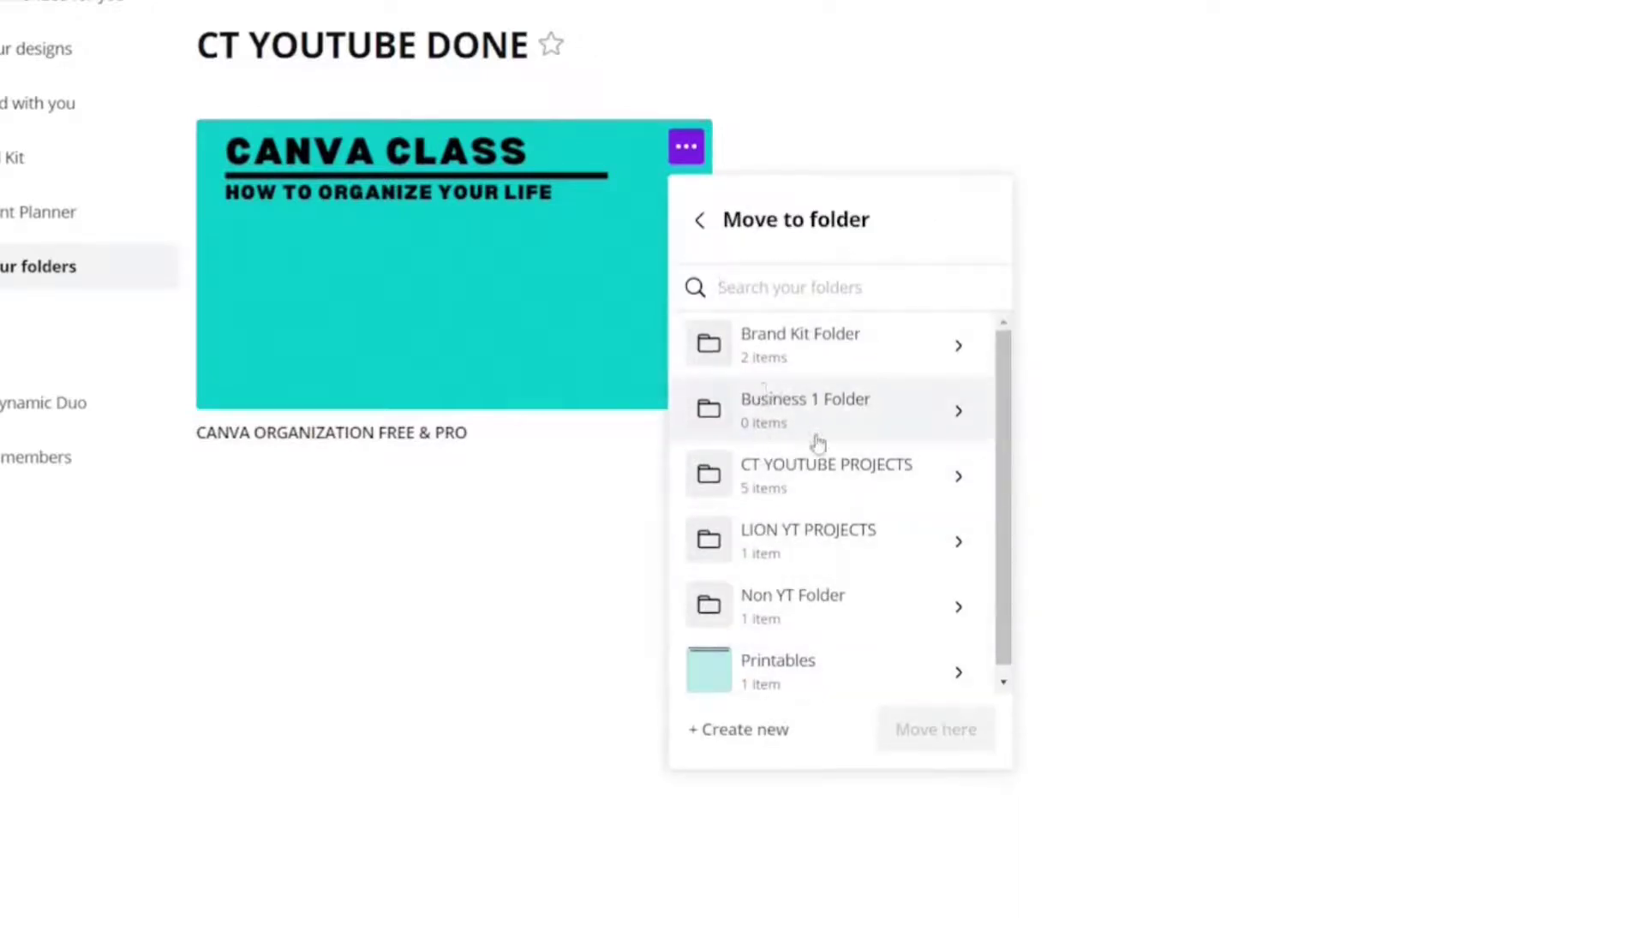
pyautogui.click(812, 489)
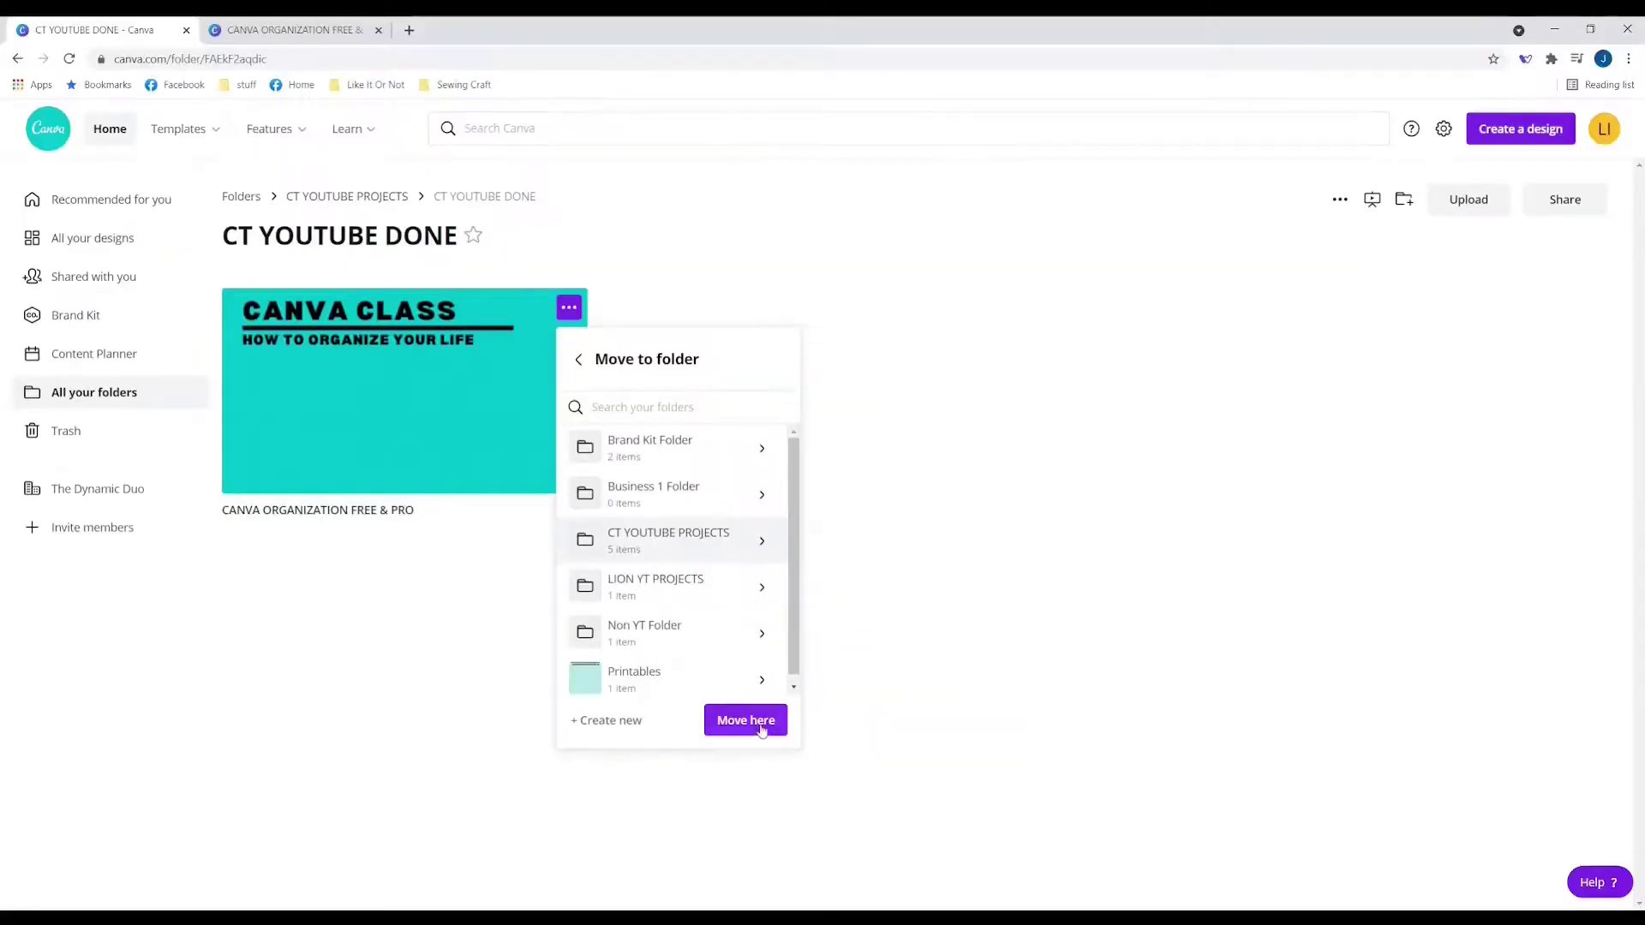
pyautogui.click(935, 730)
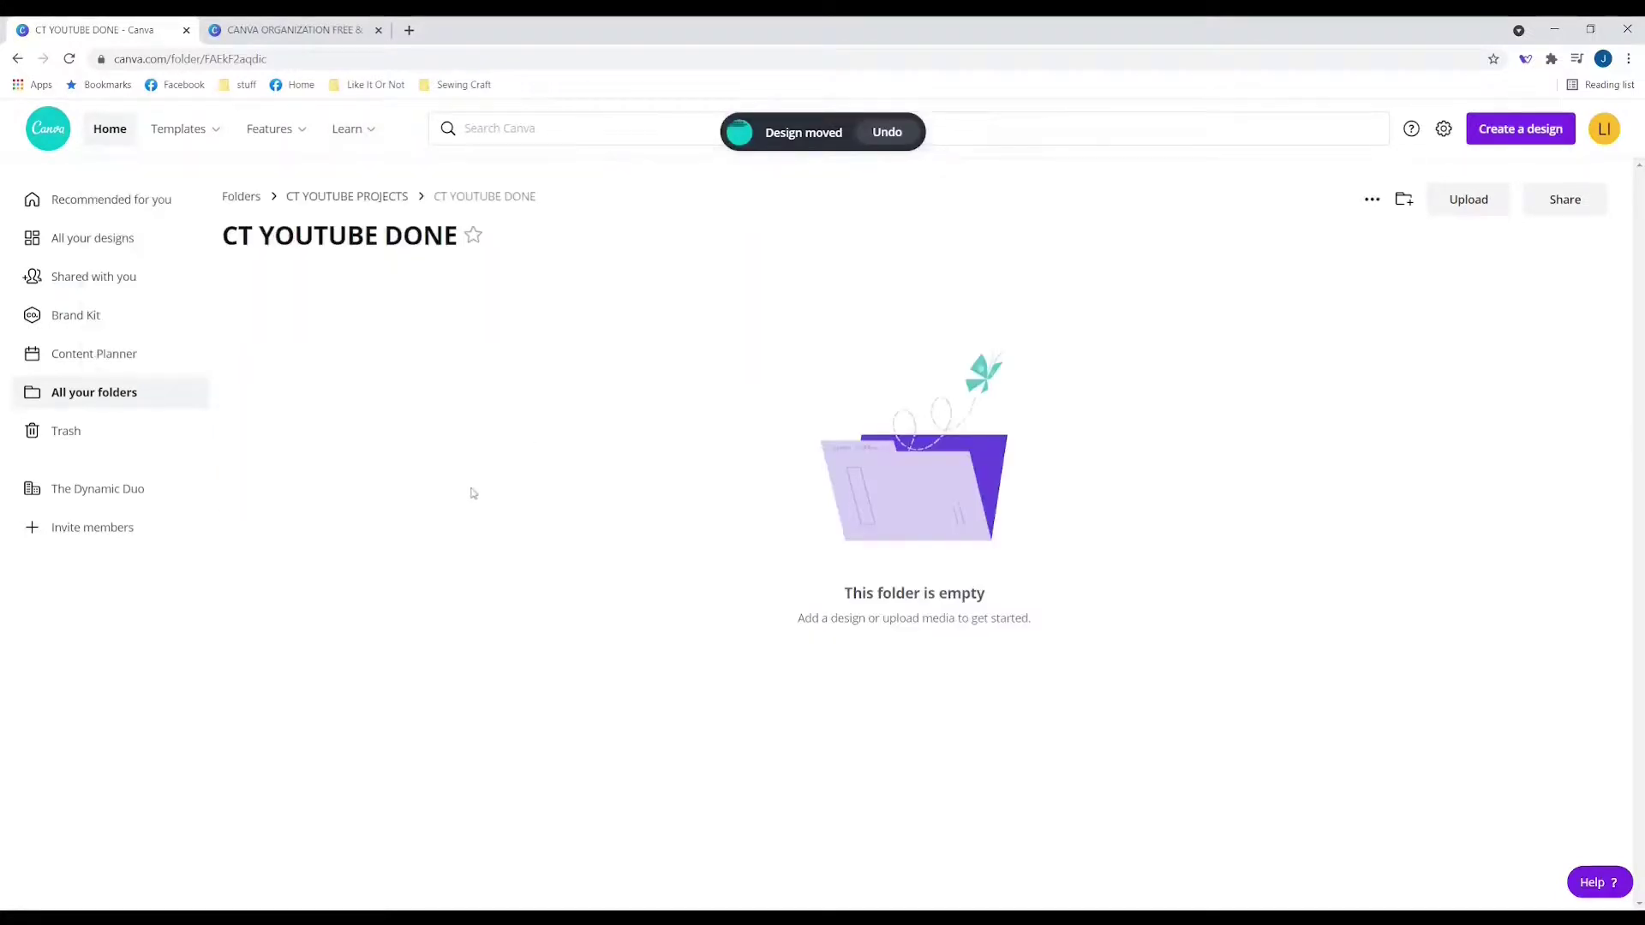
# Check the contents of CT YOUTUBE PROJECTS, go back to the folder overview, and reopen the folder from there.
pyautogui.click(367, 198)
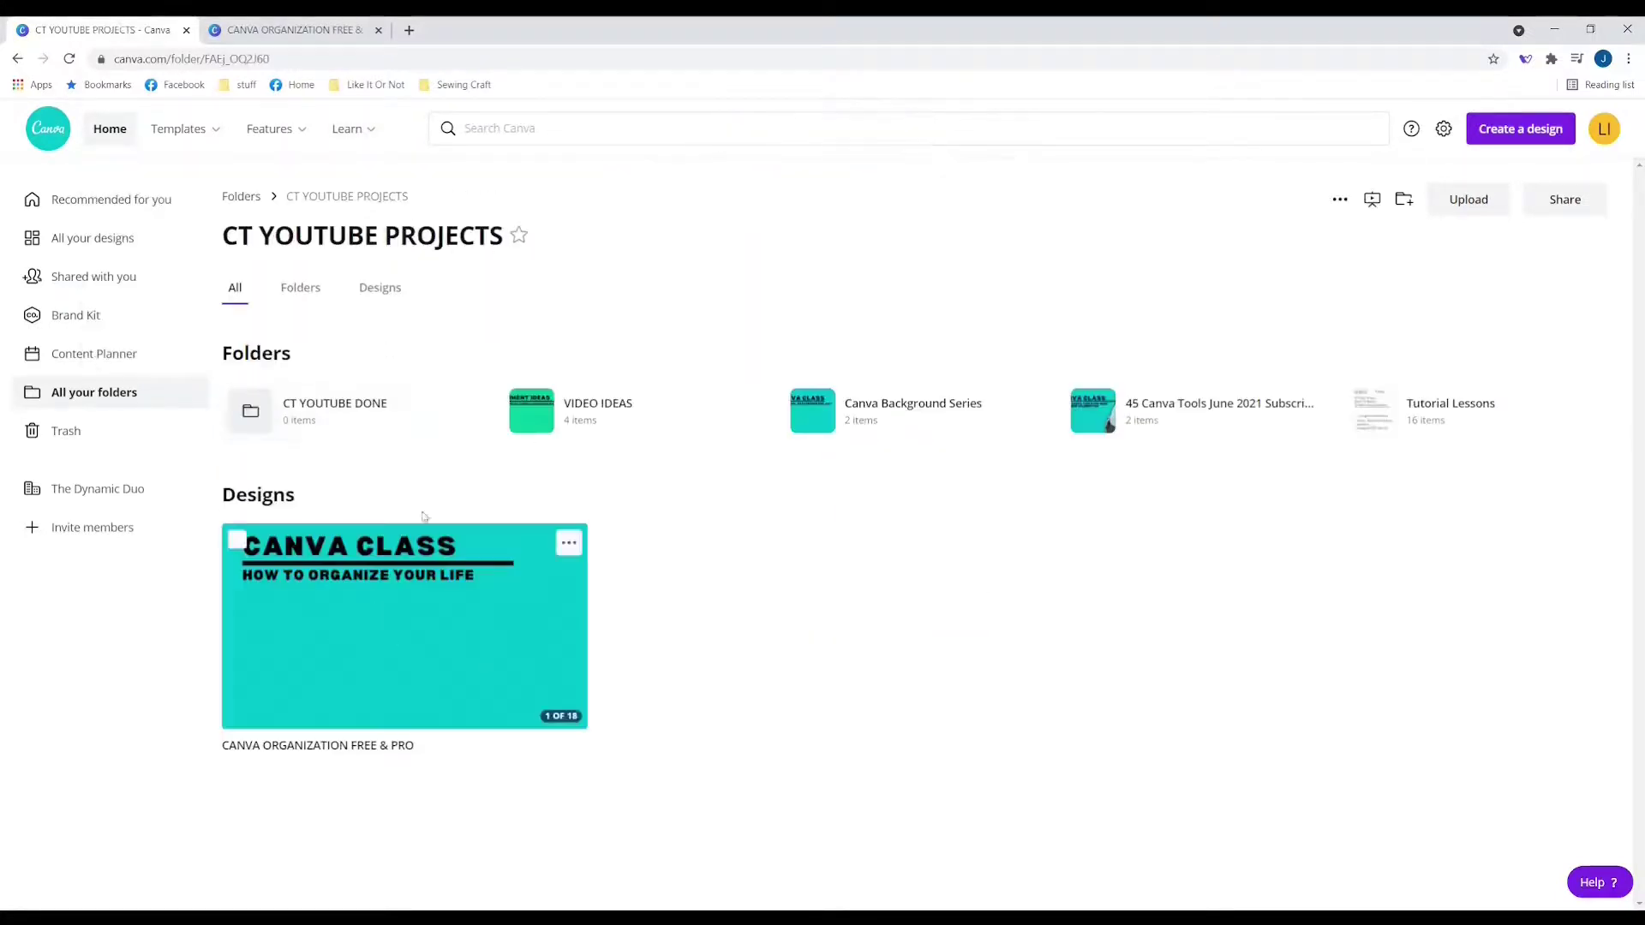
pyautogui.click(242, 196)
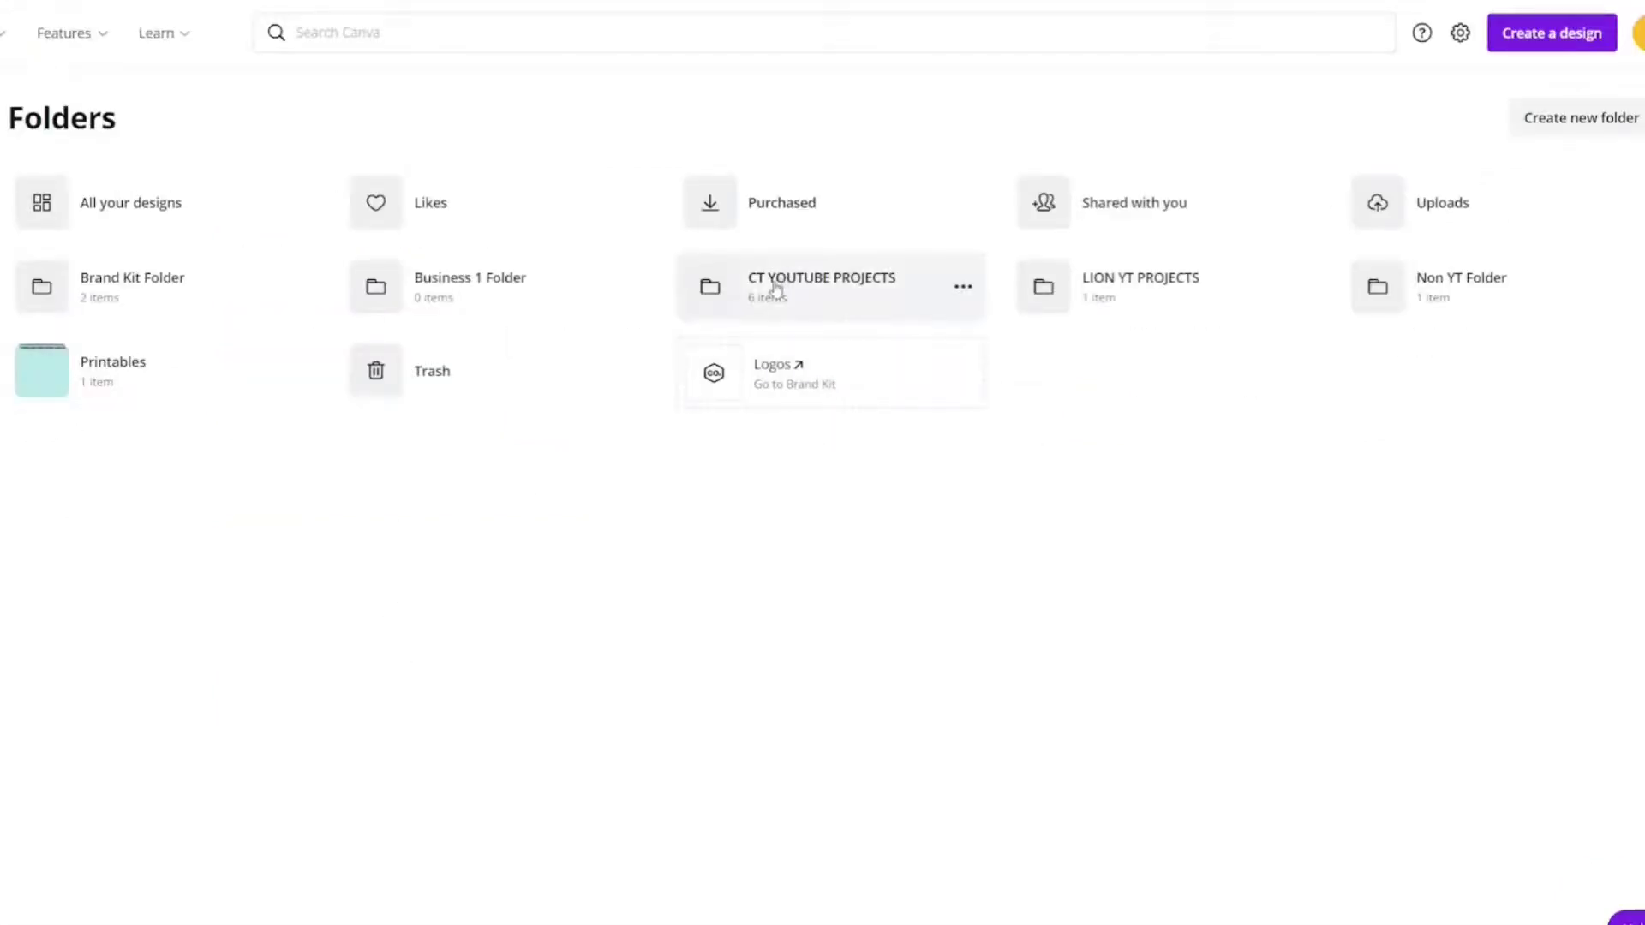
pyautogui.click(775, 290)
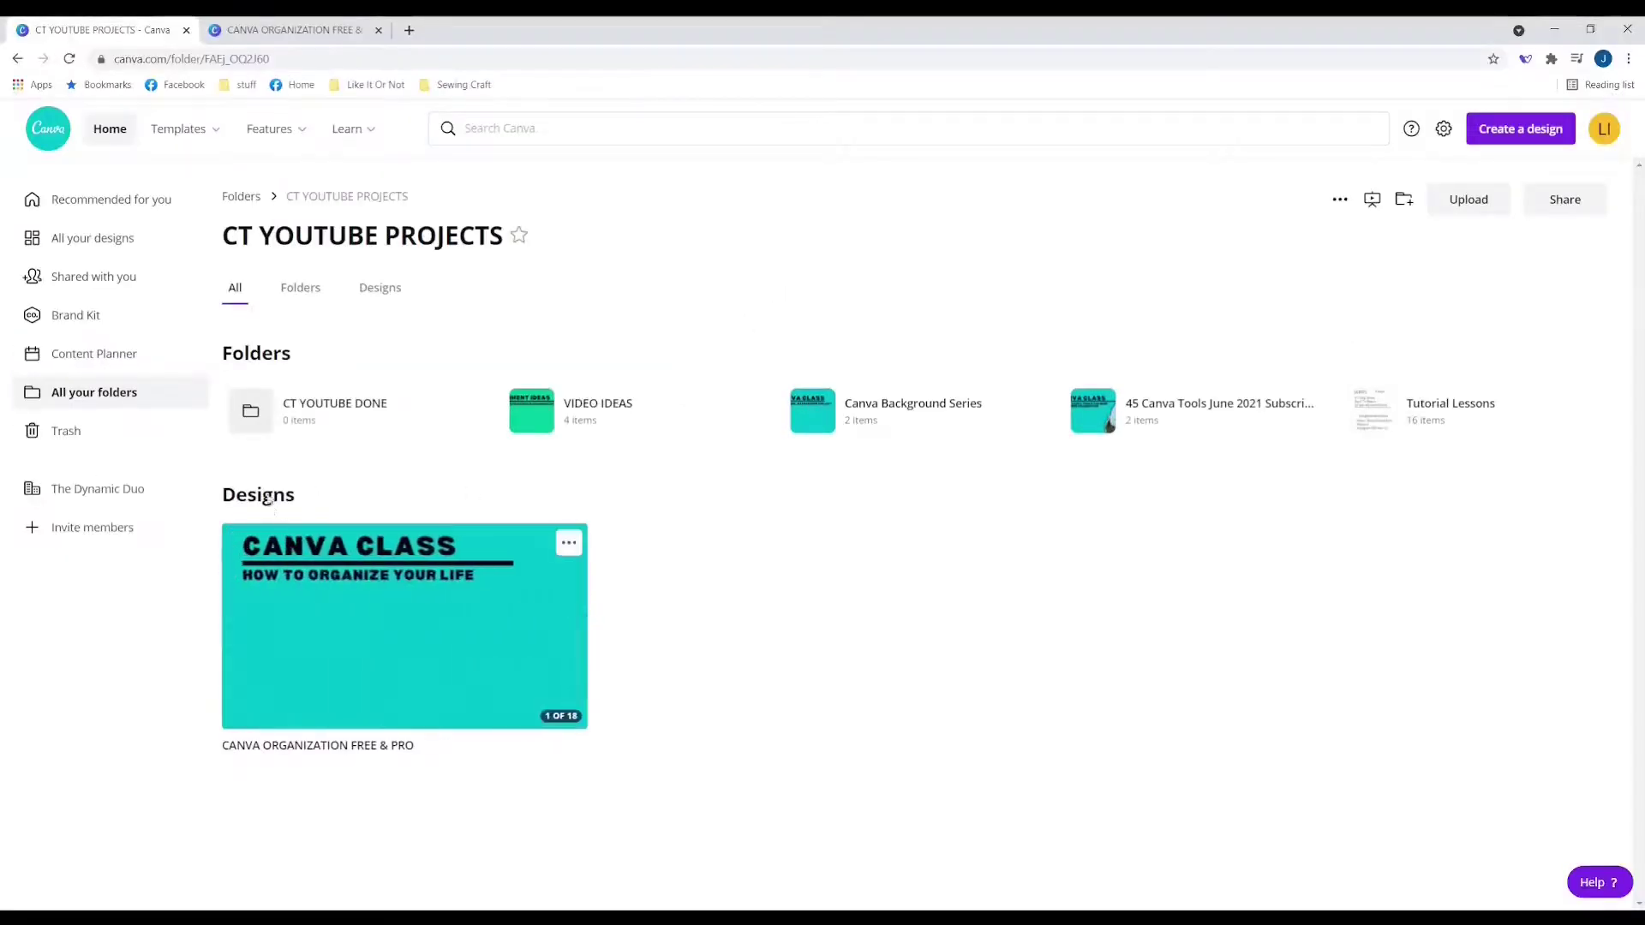
# From the home page, search the help for "FOLDER", read the article on creating folders, and close the help.
pyautogui.click(103, 130)
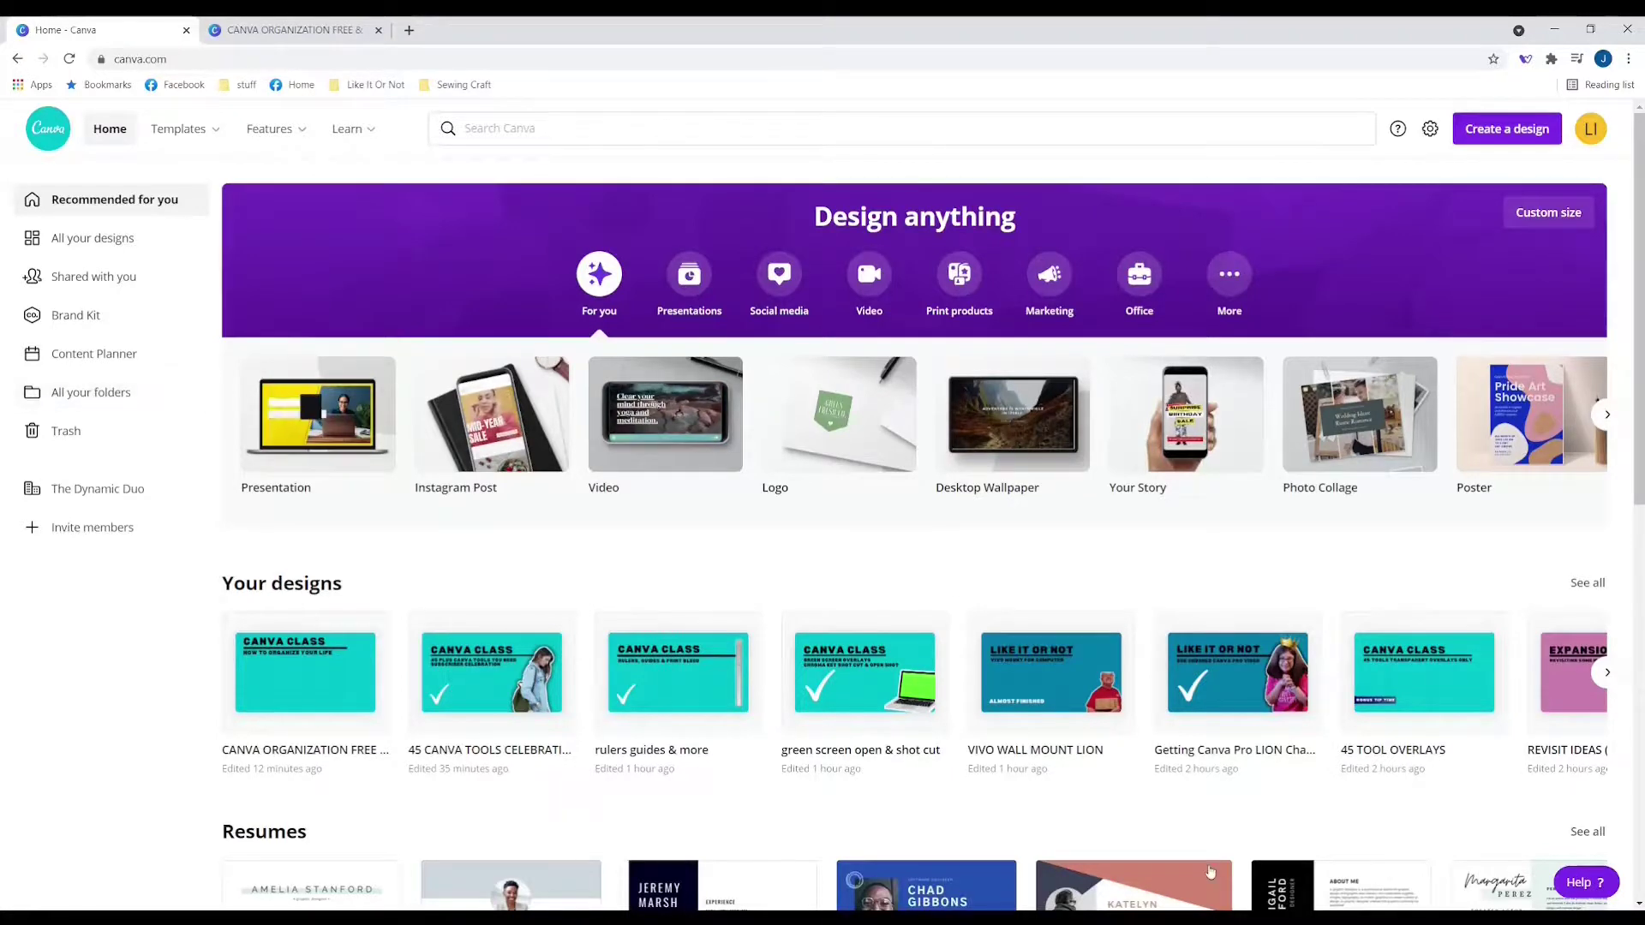
pyautogui.click(1583, 883)
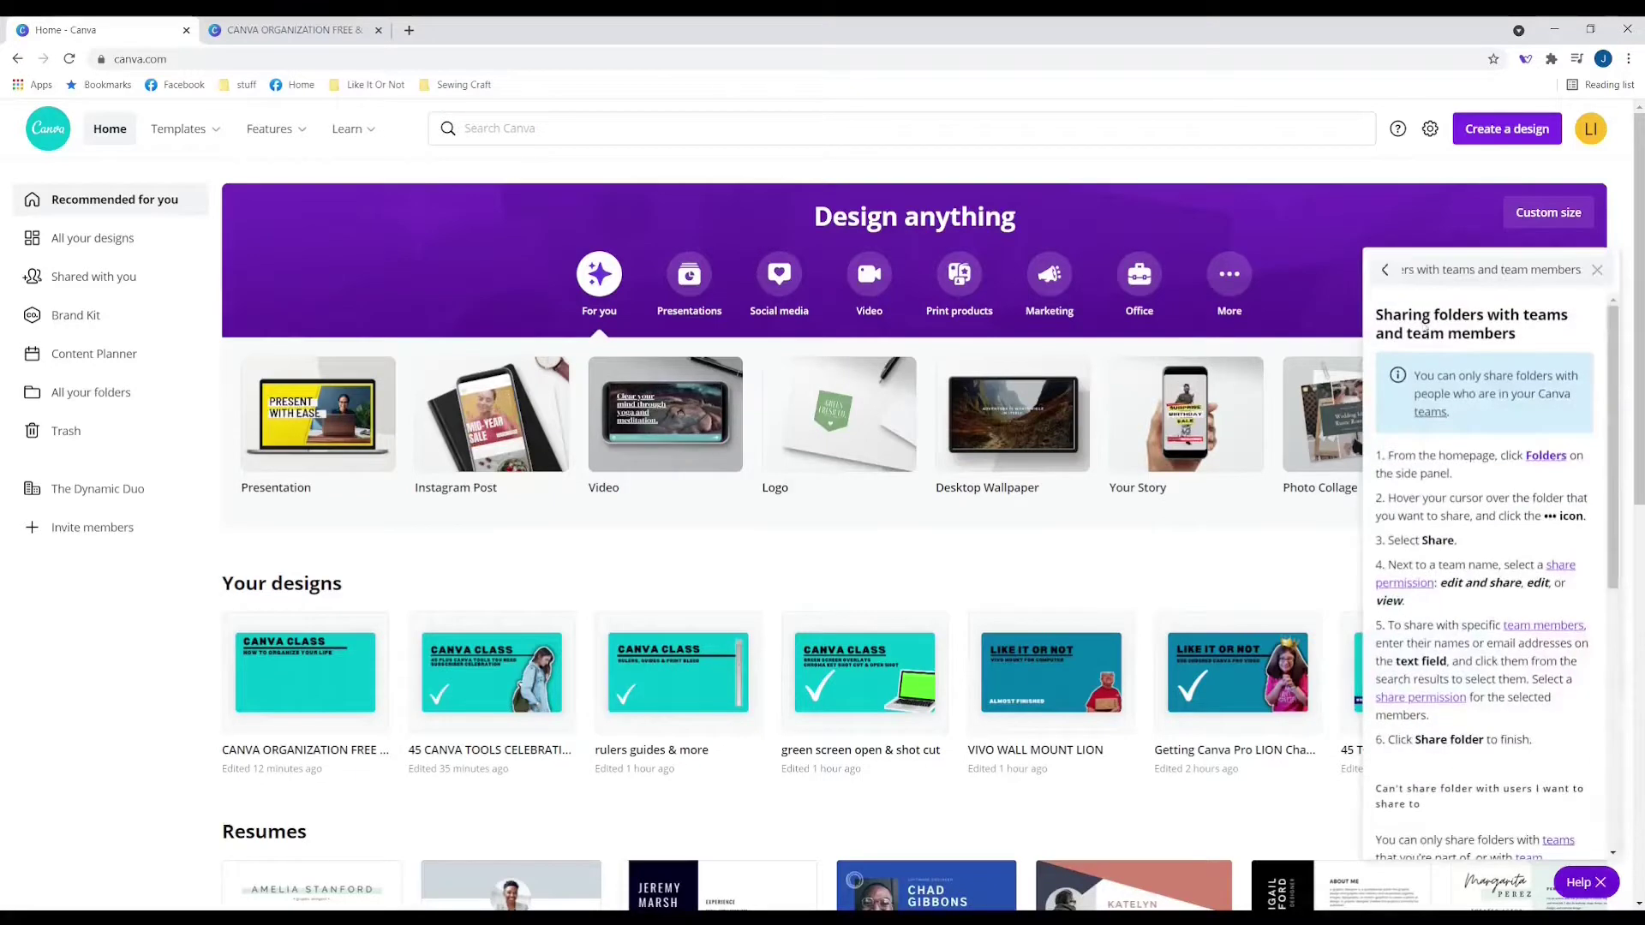
pyautogui.tripleClick(1448, 270)
pyautogui.write('FOLDER')
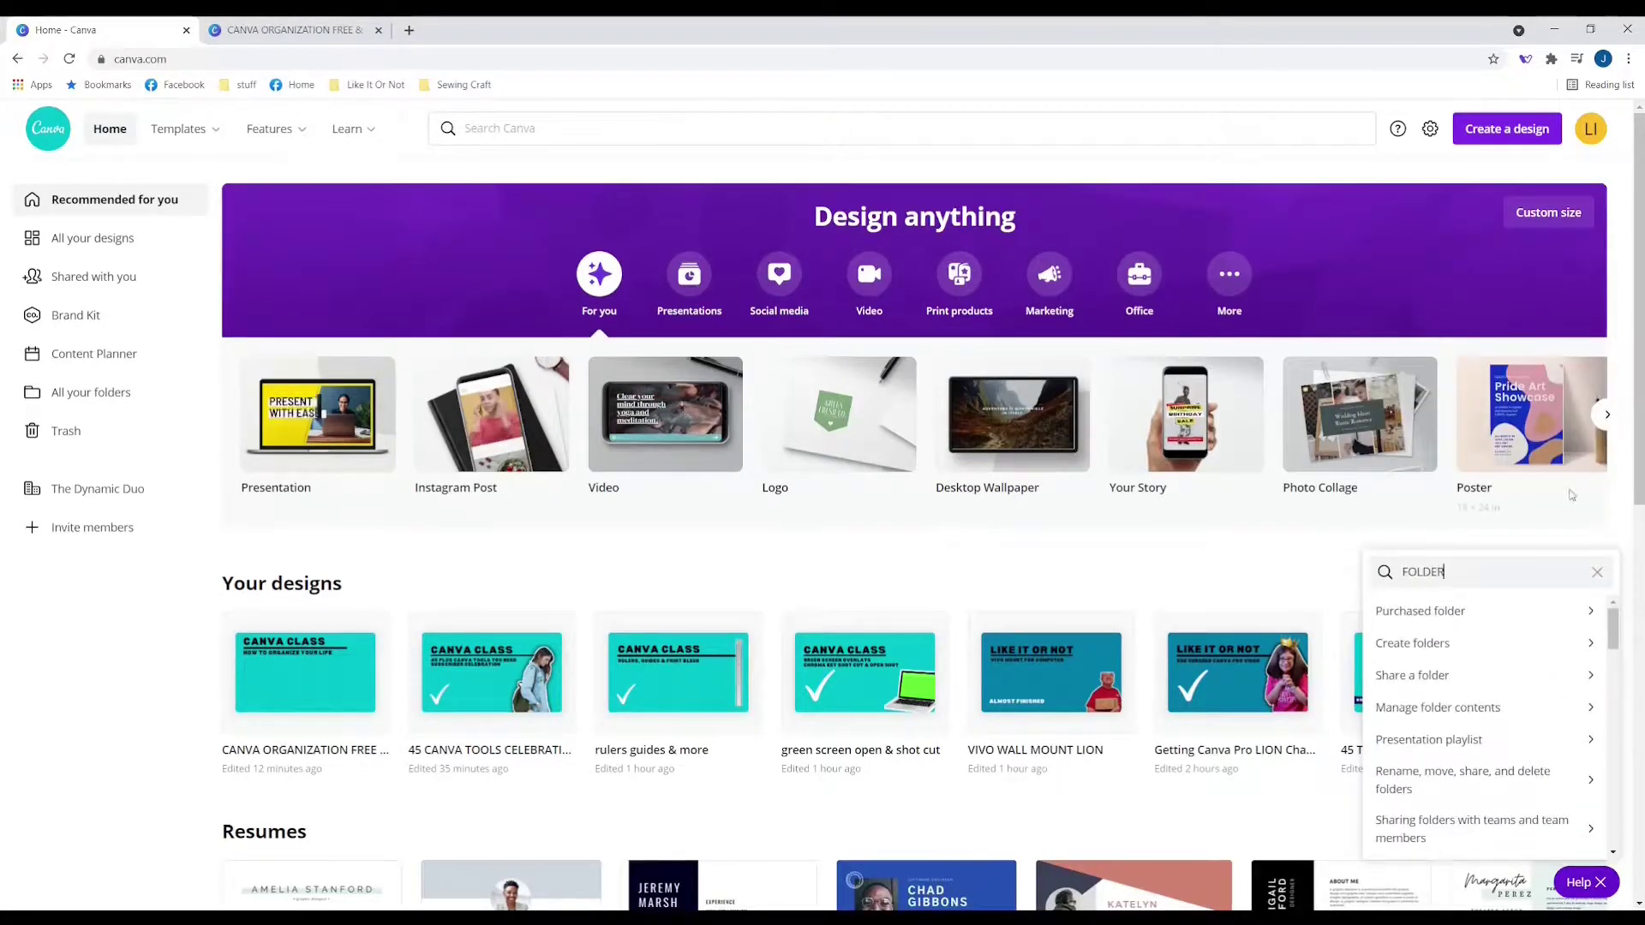
pyautogui.press('BackSpace')
pyautogui.press('BackSpace')
pyautogui.press('BackSpace')
pyautogui.press('BackSpace')
pyautogui.press('BackSpace')
pyautogui.press('BackSpace')
pyautogui.click(1432, 625)
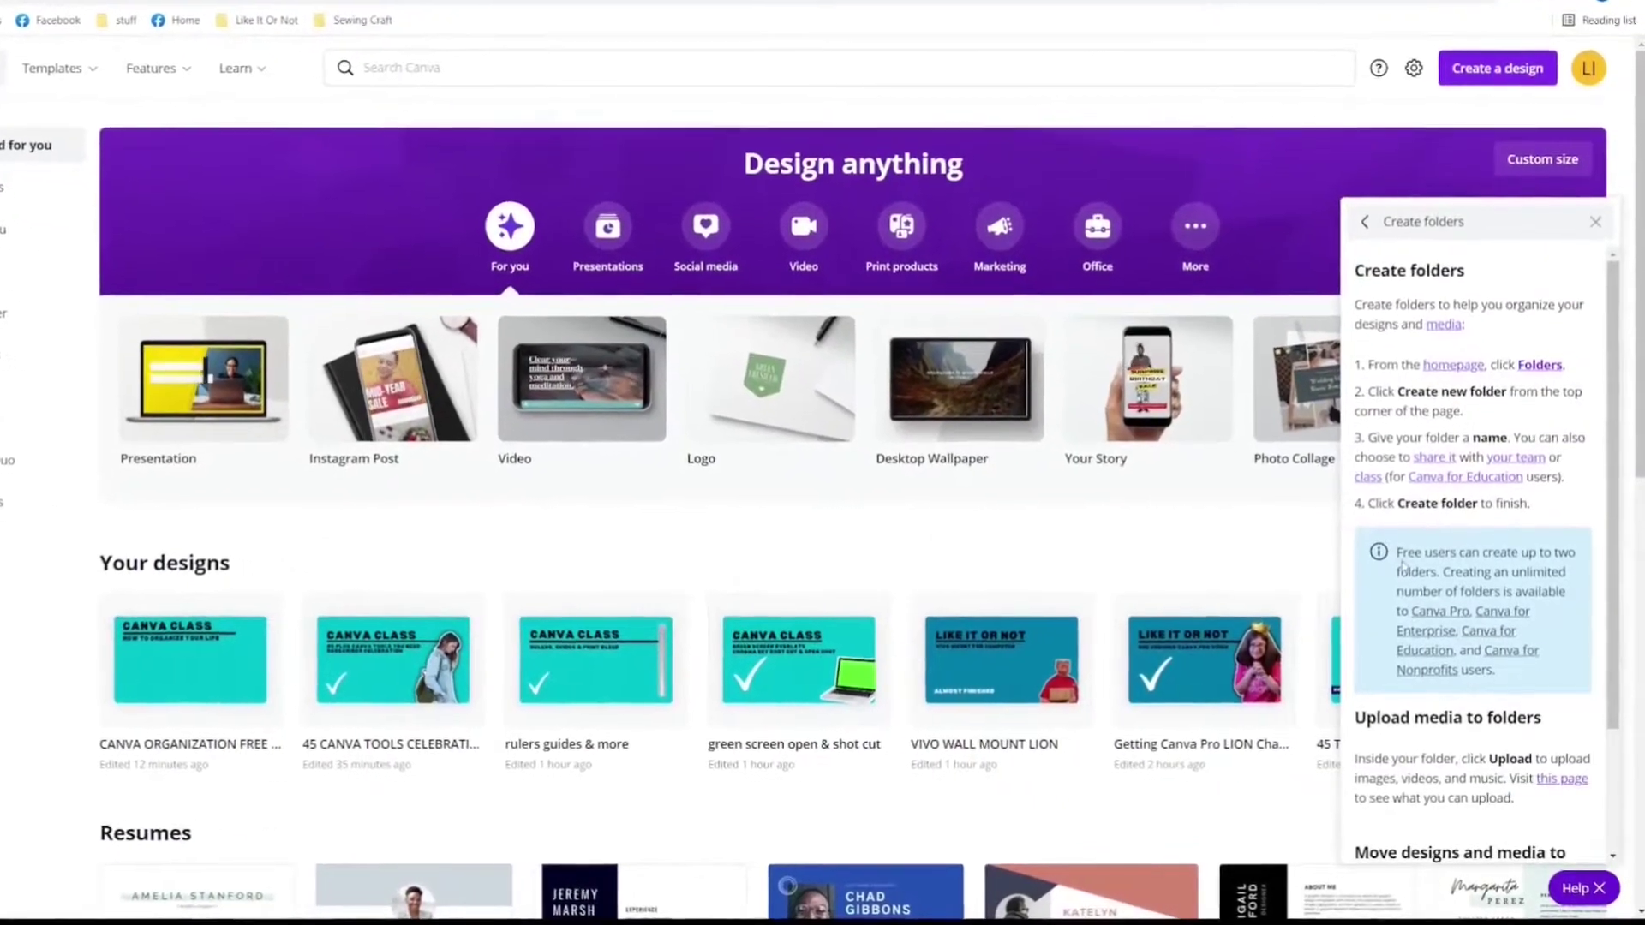
pyautogui.scroll(-3, 1384, 567)
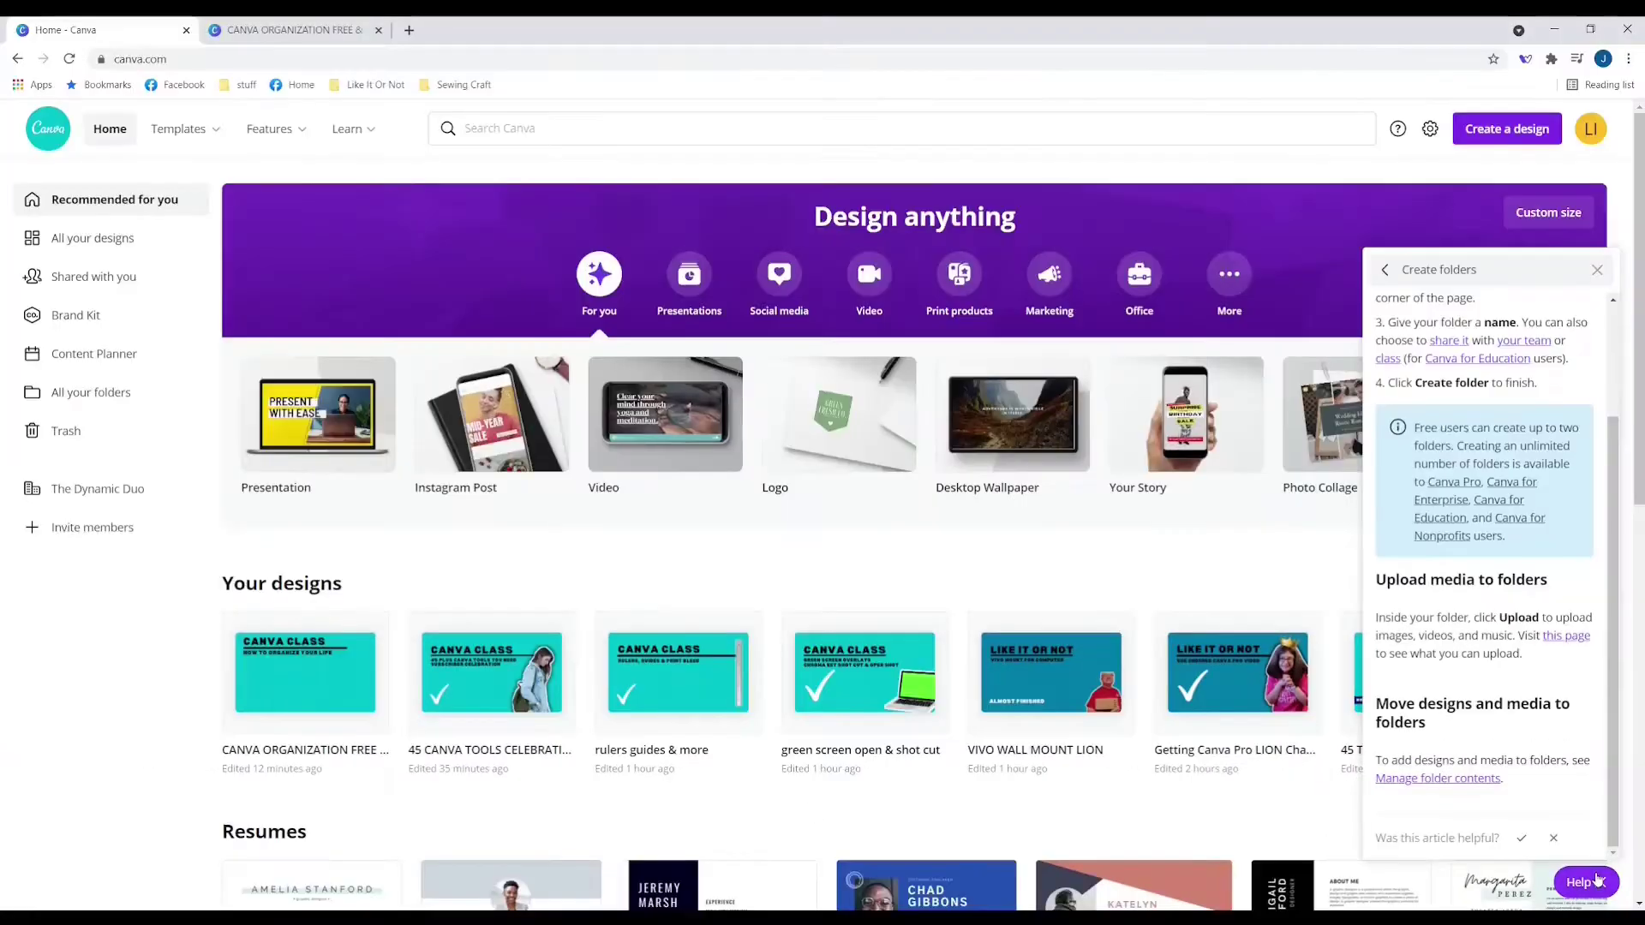
pyautogui.click(1598, 899)
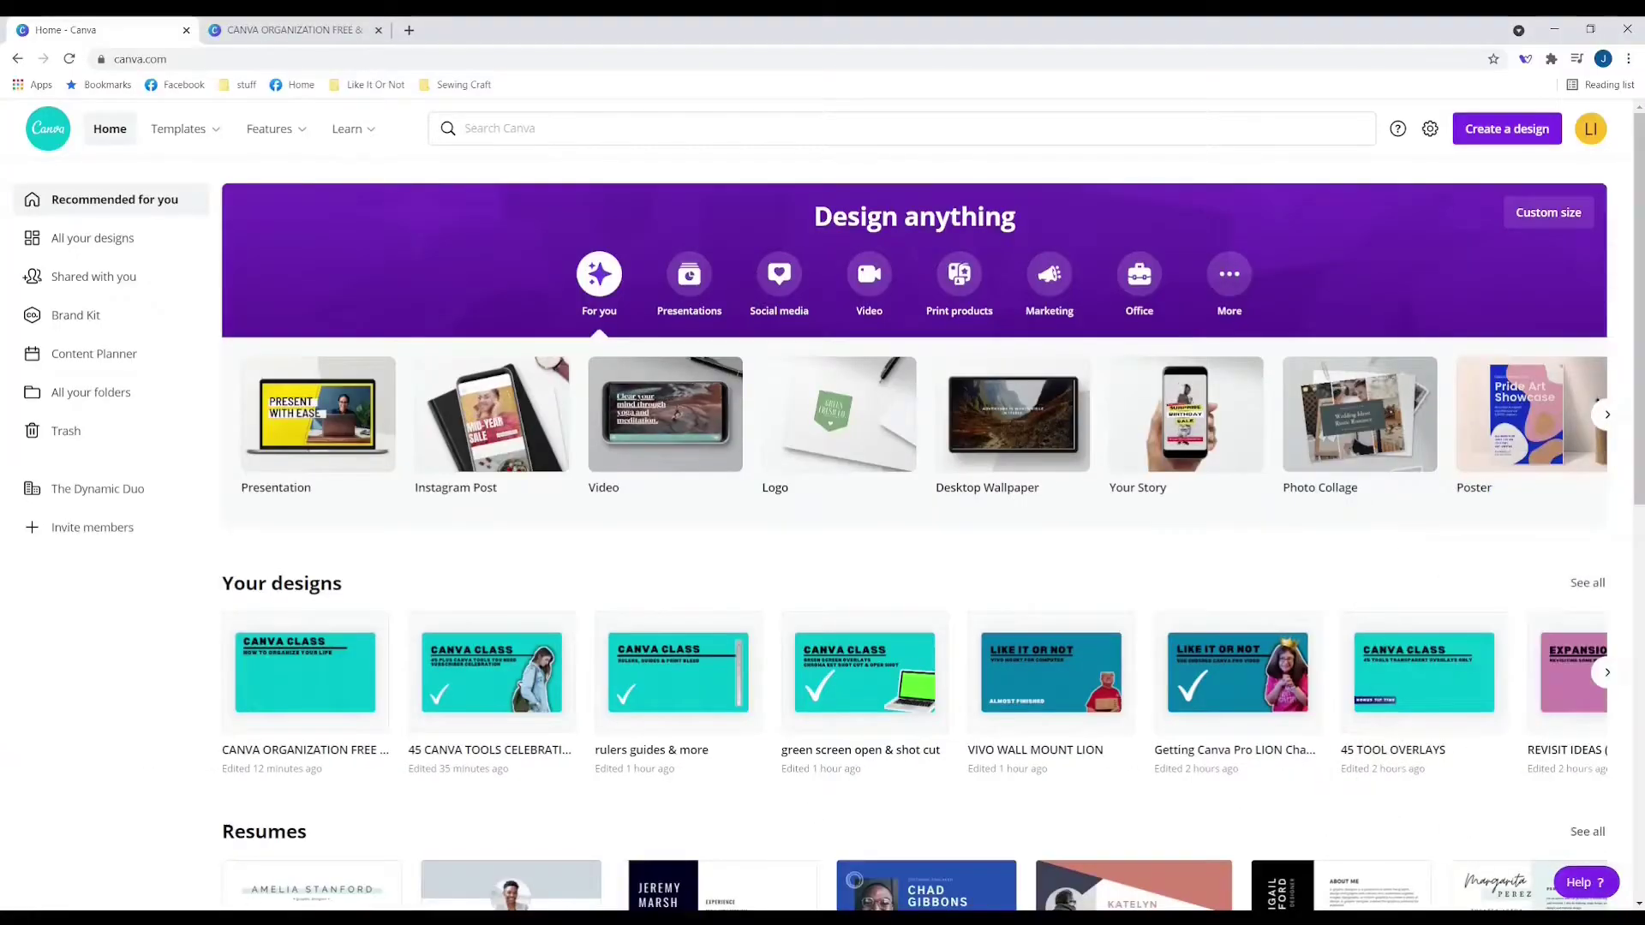